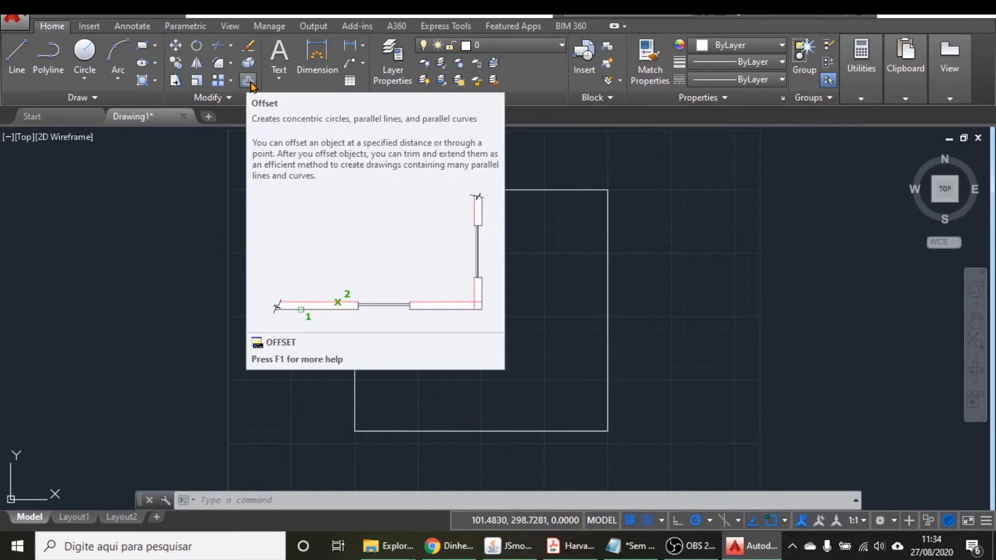
Offset the right edge of the square inward by 15
{"action": "type", "text": "OFFSET"}
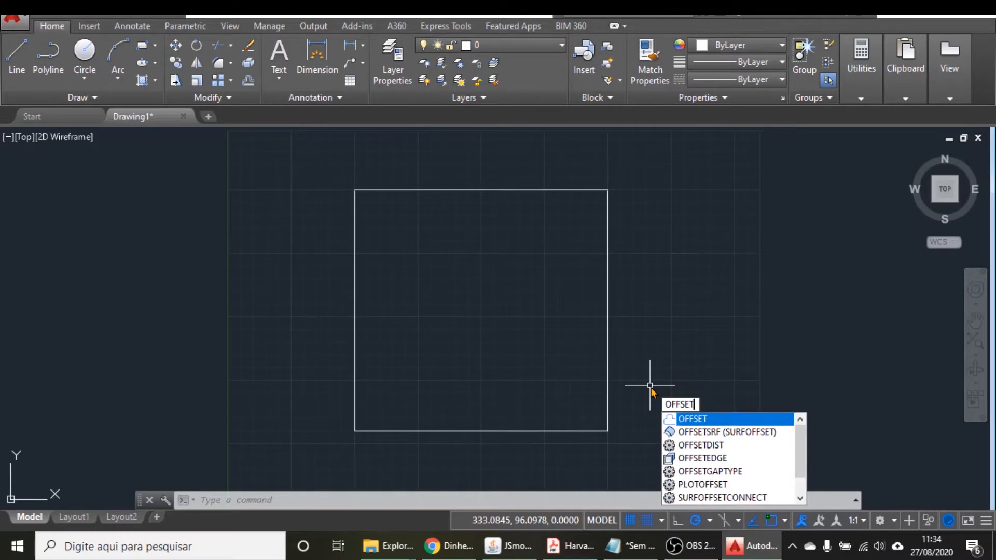
{"action": "key", "text": "Return"}
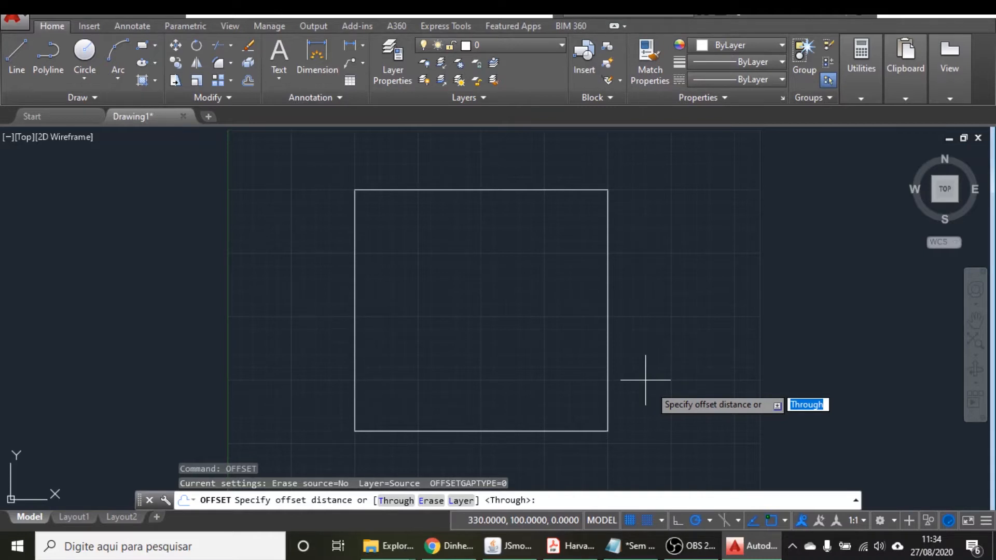
{"action": "type", "text": "15"}
{"action": "key", "text": "Return"}
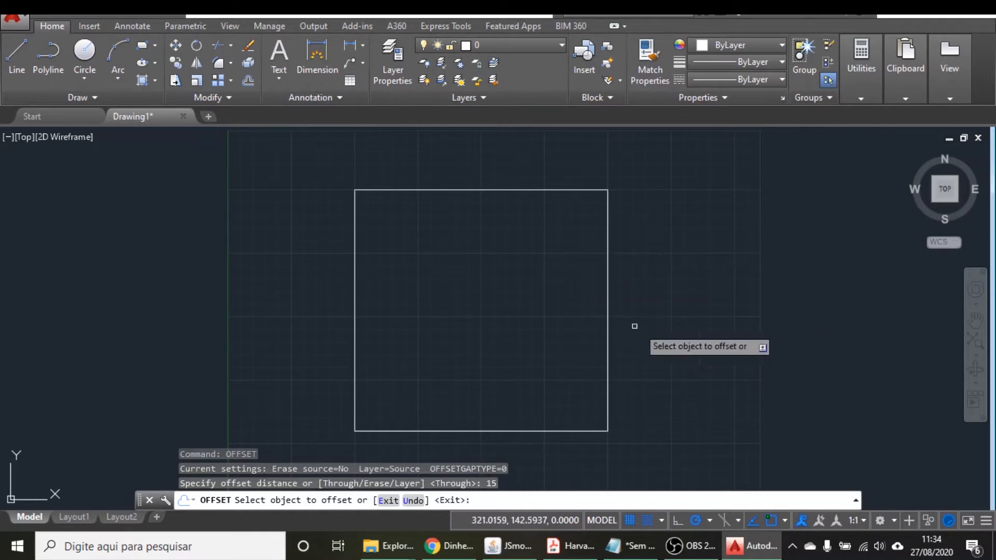
{"action": "left_click", "coordinate": [609, 279]}
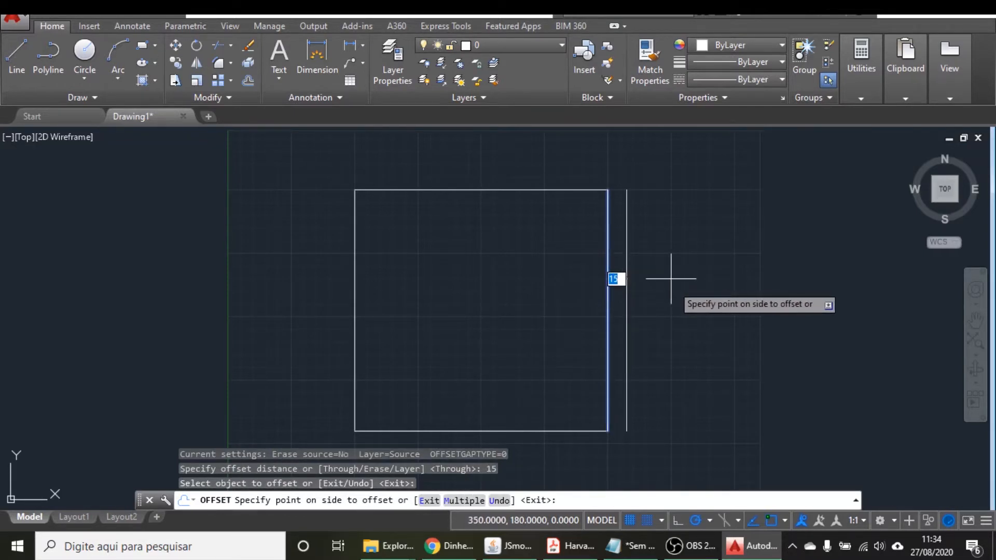
{"action": "left_click", "coordinate": [583, 278]}
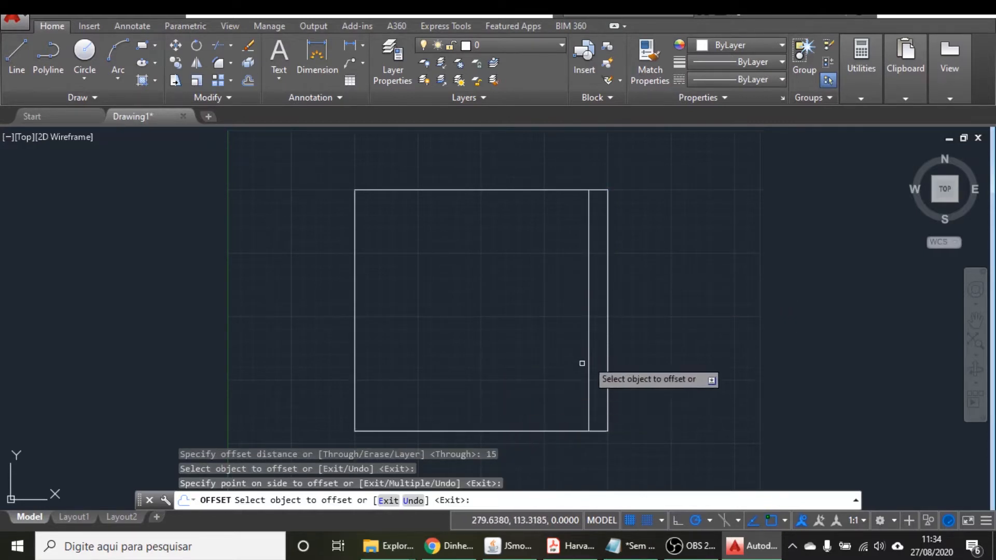
Offset the square's bottom, left and top edges inward by the same distance of 15
{"action": "left_click", "coordinate": [502, 430]}
{"action": "left_click", "coordinate": [506, 399]}
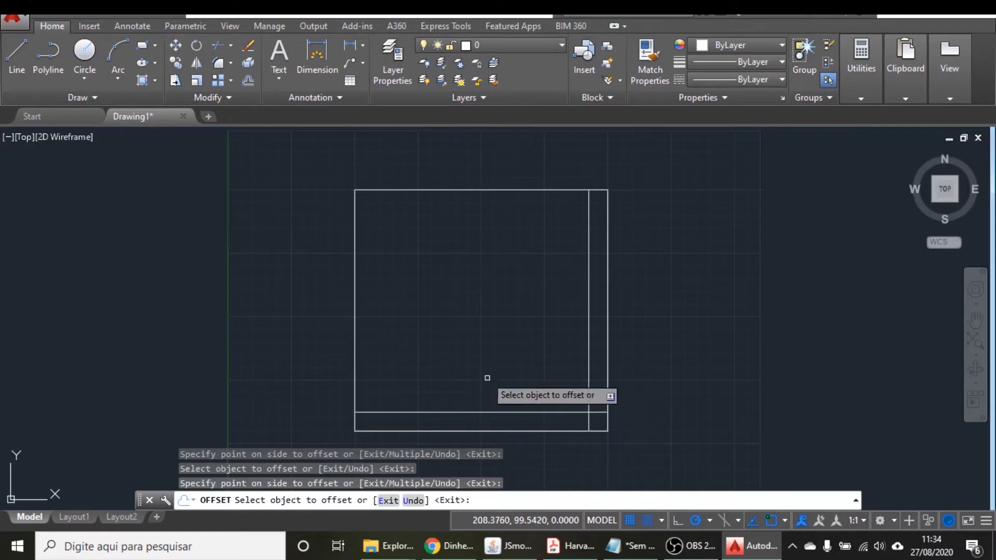
{"action": "left_click", "coordinate": [355, 302]}
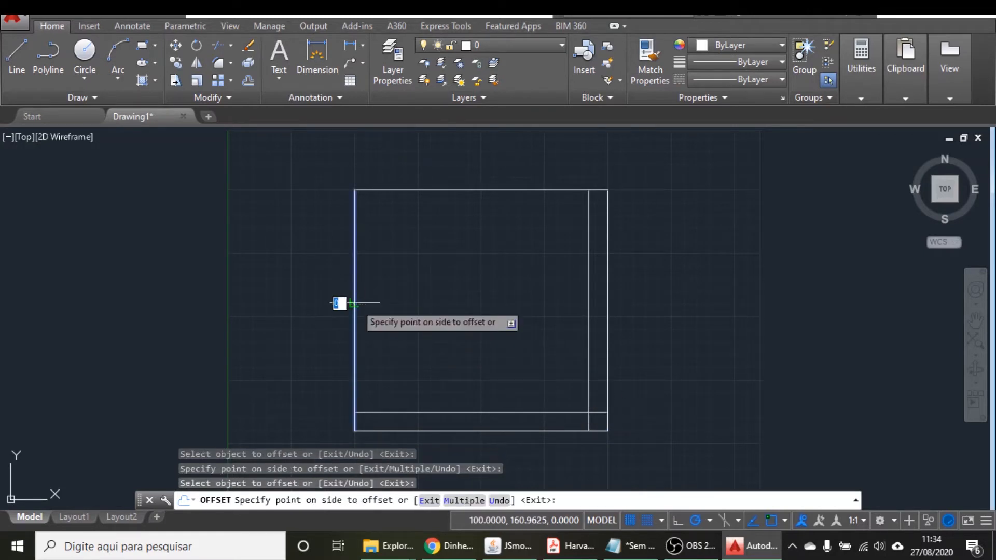
{"action": "left_click", "coordinate": [389, 300]}
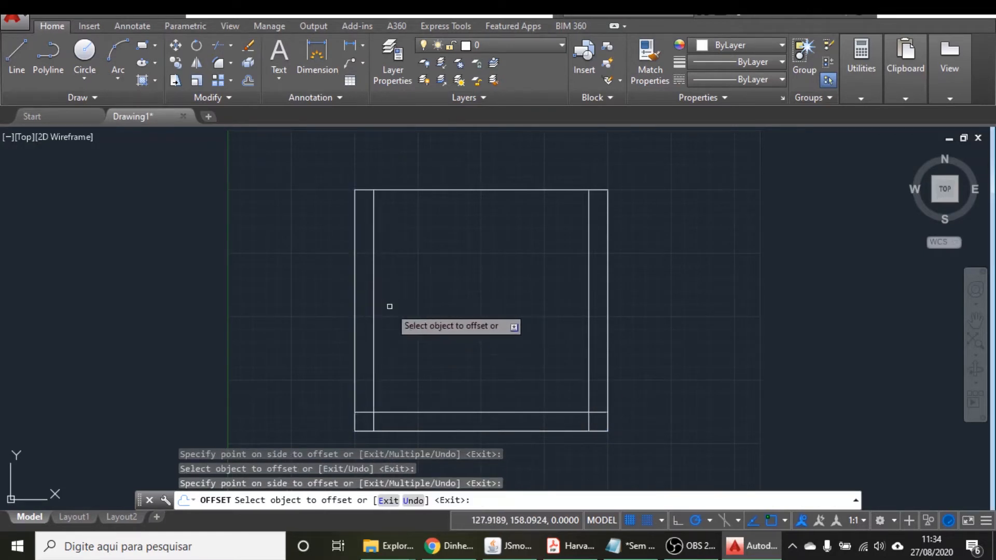
{"action": "left_click", "coordinate": [468, 190]}
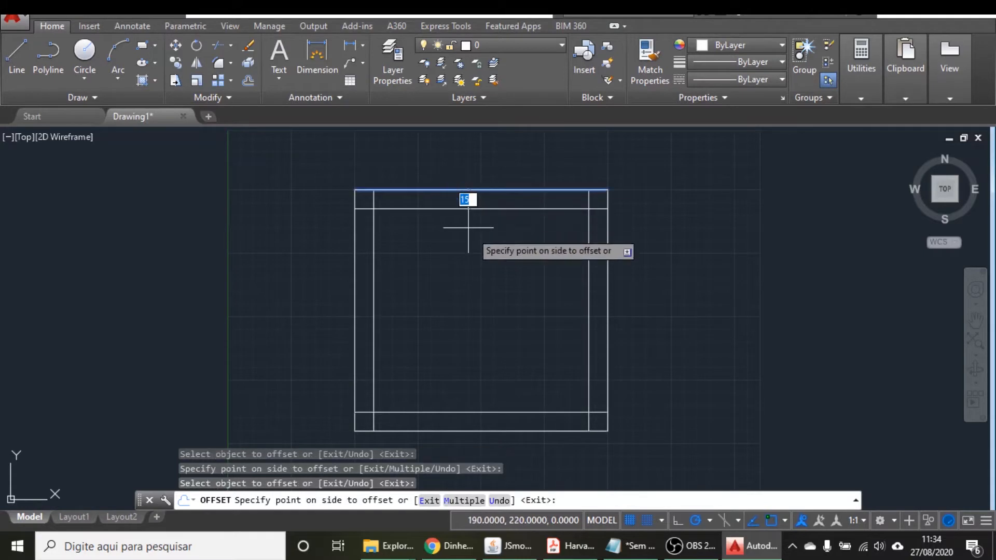
{"action": "left_click", "coordinate": [468, 227]}
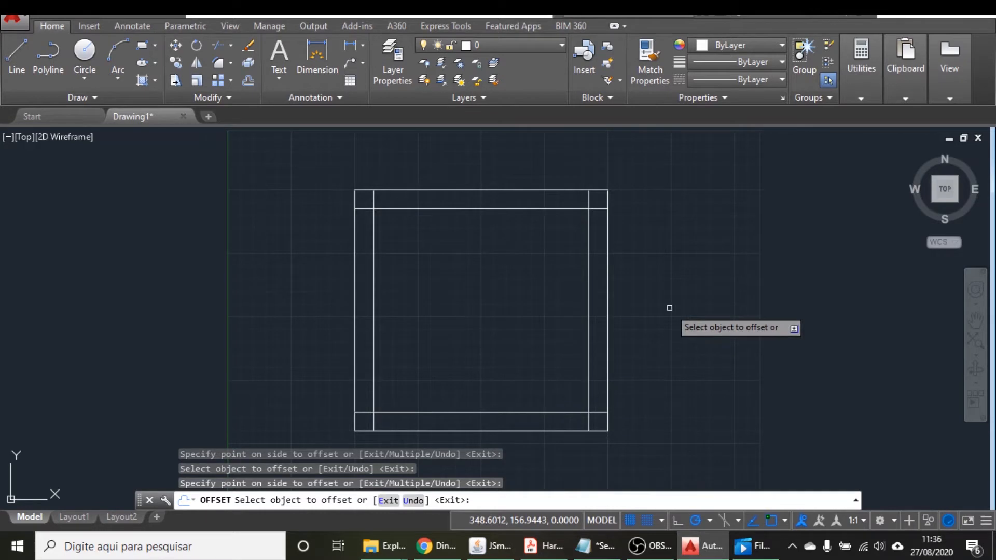
{"action": "key", "text": "Return"}
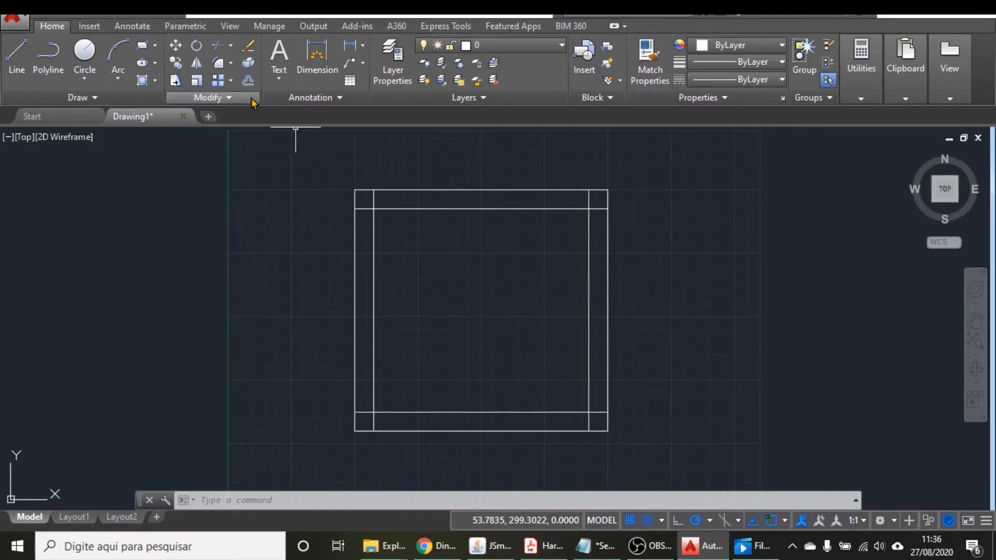
Fillet the lower-right outer corner of the square with a radius of 15
{"action": "left_click", "coordinate": [232, 64]}
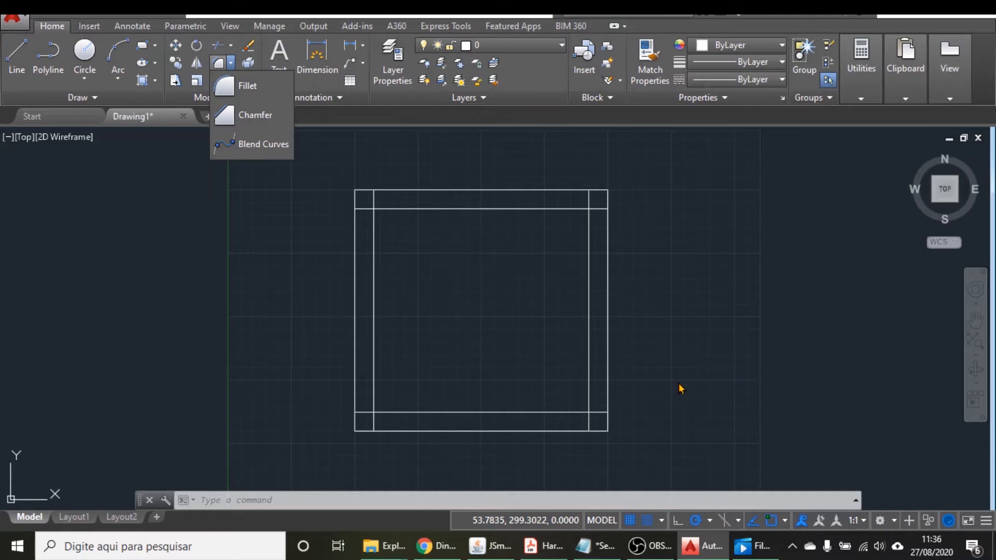
{"action": "left_click", "coordinate": [638, 335]}
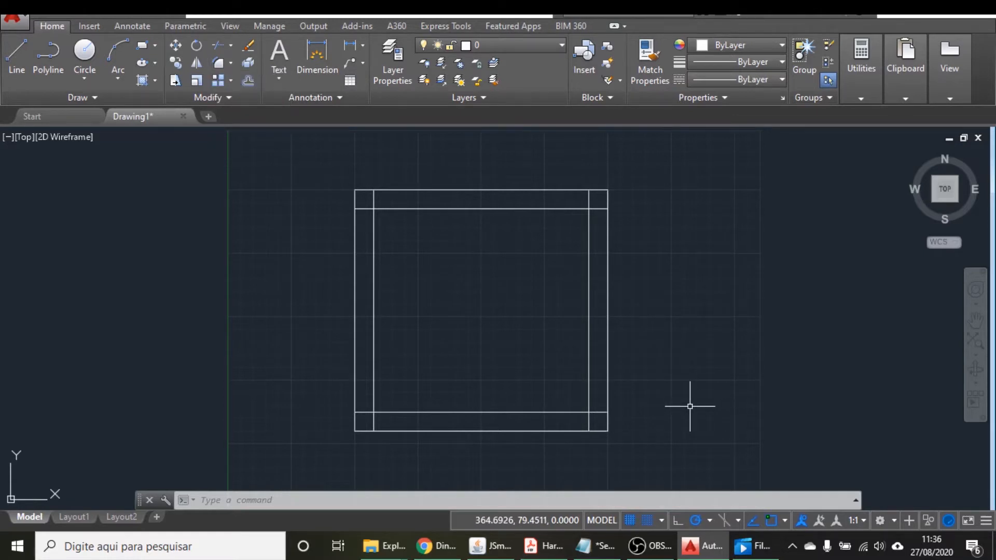
{"action": "type", "text": "FILLET"}
{"action": "key", "text": "Return"}
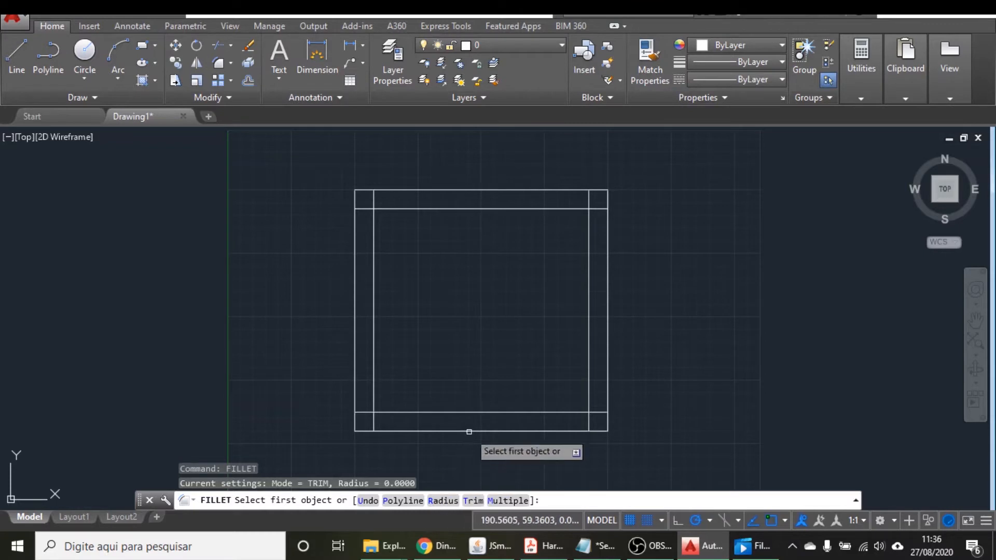
{"action": "type", "text": "r"}
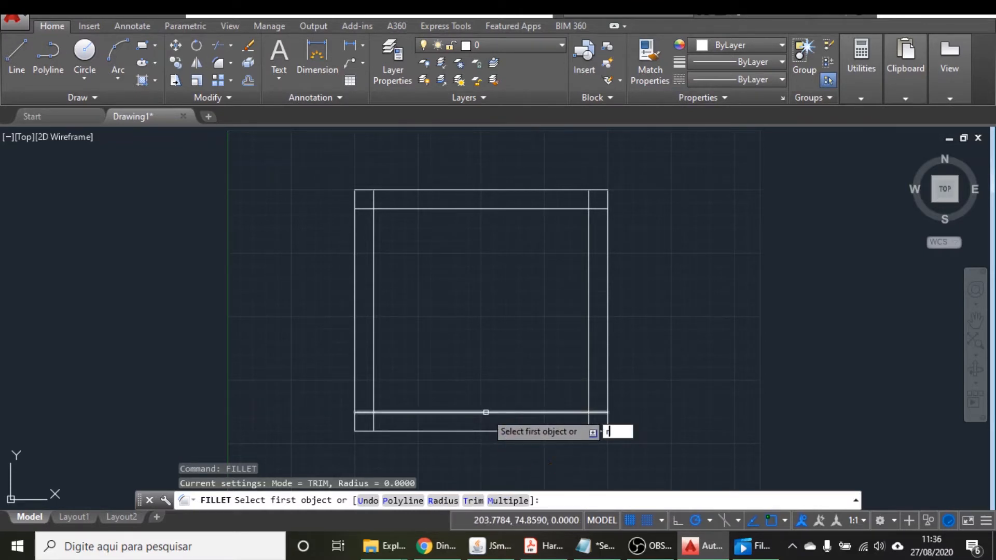
{"action": "key", "text": "Return"}
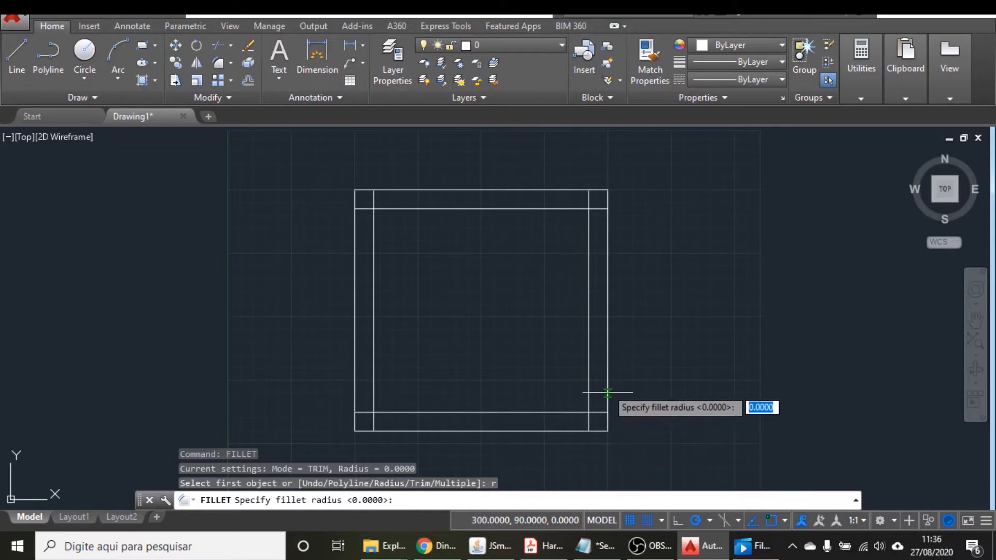
{"action": "type", "text": "15"}
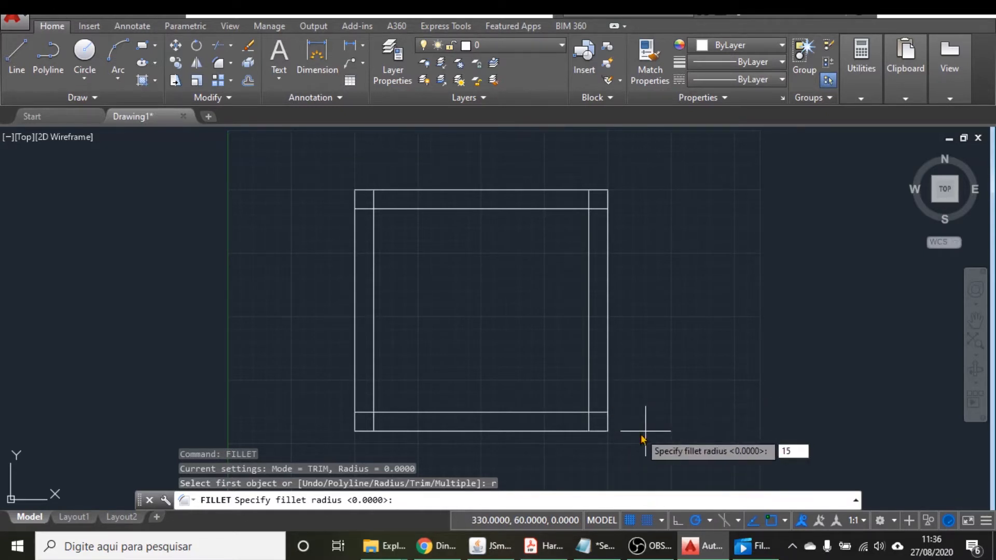
{"action": "key", "text": "Return"}
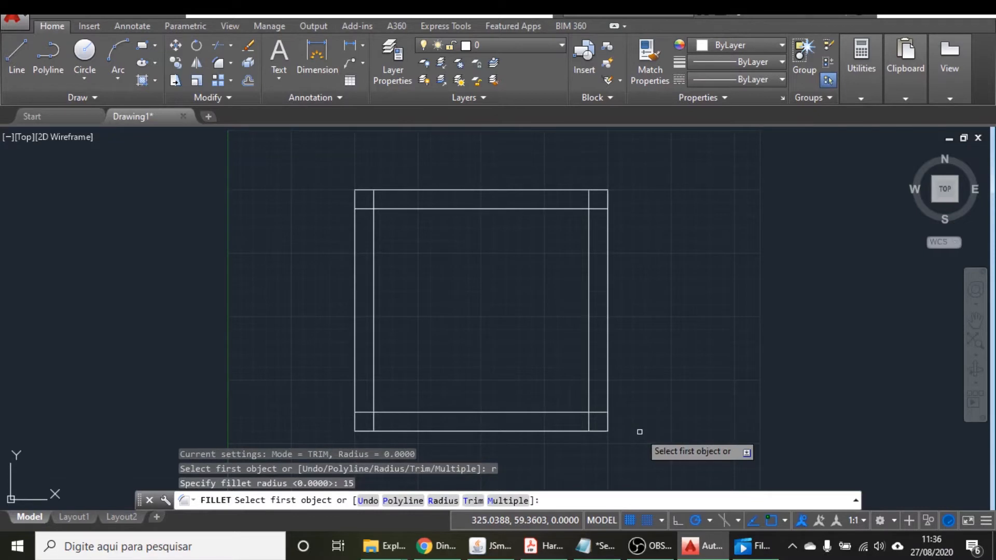
{"action": "left_click", "coordinate": [598, 430]}
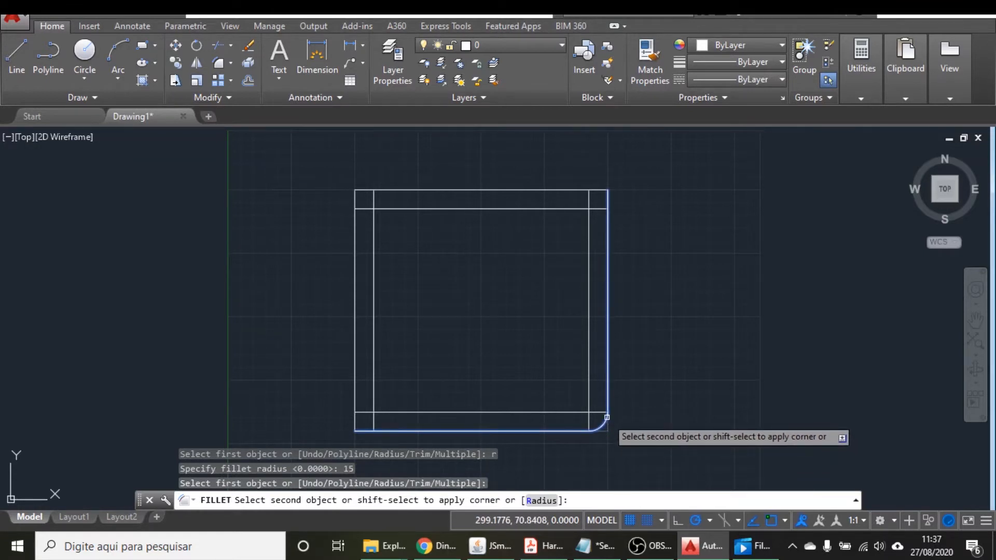
{"action": "left_click", "coordinate": [606, 417]}
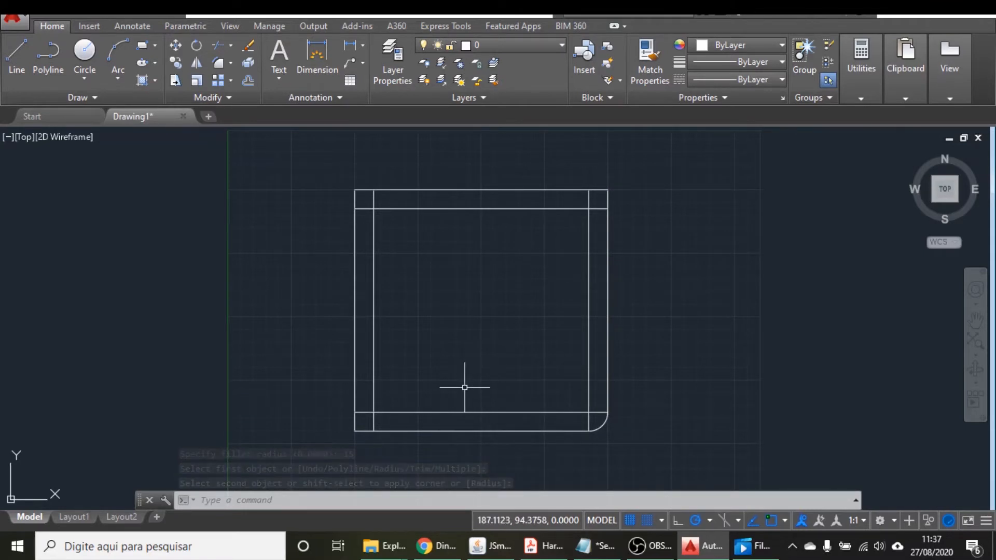
Fillet the lower-left outer corner of the square with the same radius of 15
{"action": "type", "text": "f"}
{"action": "key", "text": "Return"}
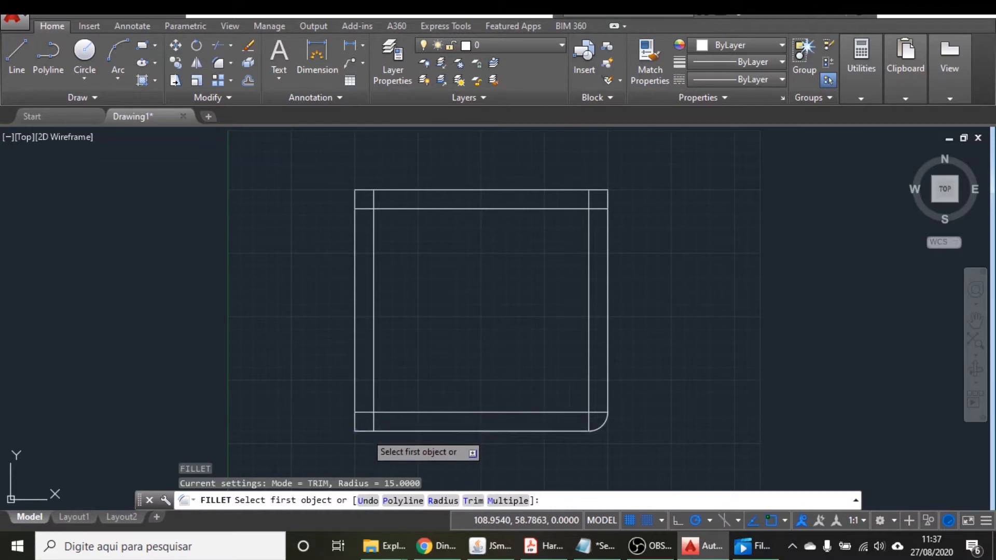
{"action": "left_click", "coordinate": [361, 427]}
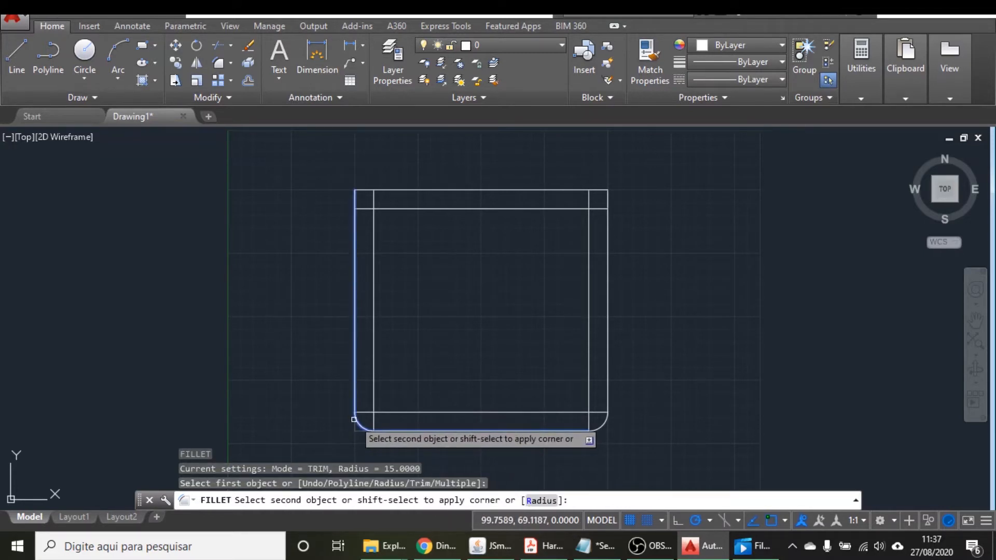
{"action": "left_click", "coordinate": [354, 418]}
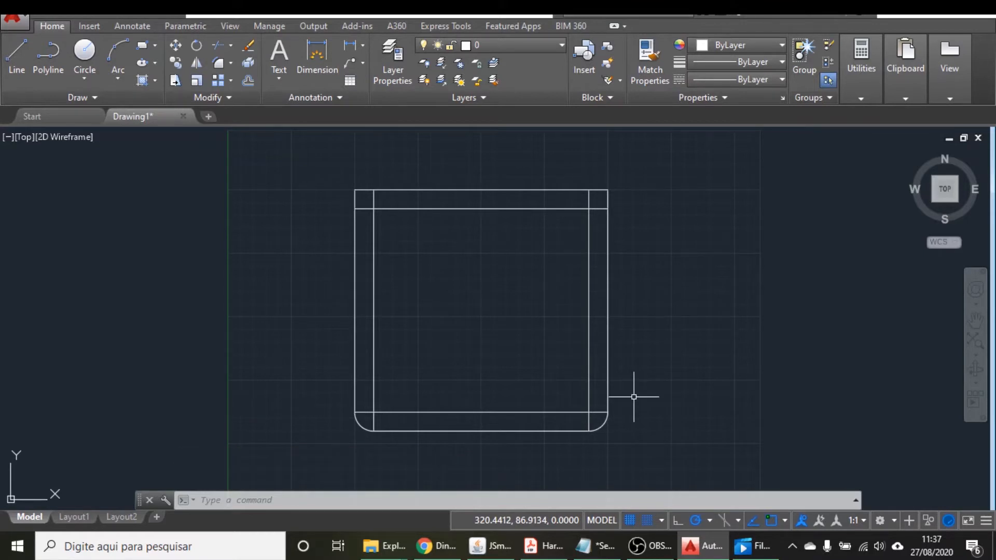
Chamfer the upper-right outer corner of the square with both distances set to 15
{"action": "type", "text": "CHAMFER"}
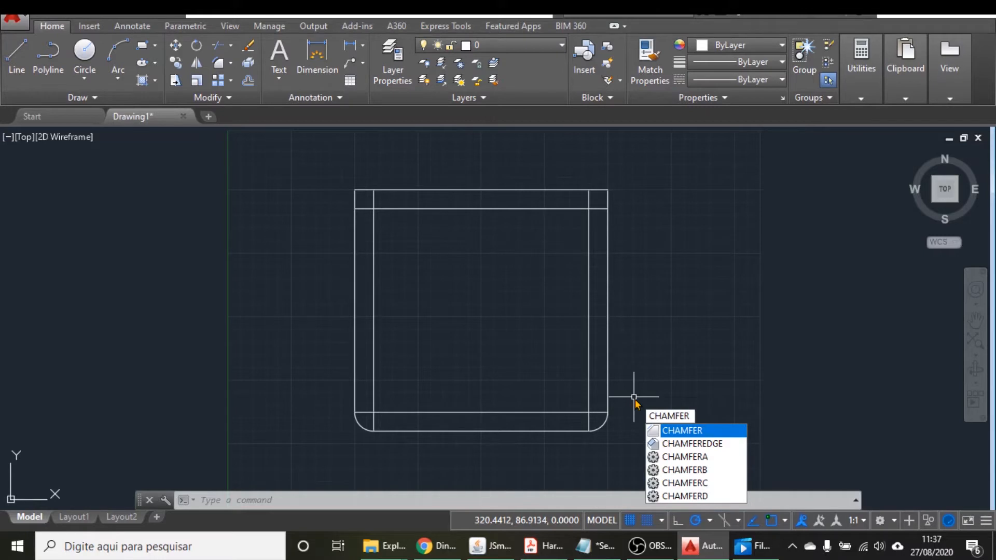
{"action": "key", "text": "Return"}
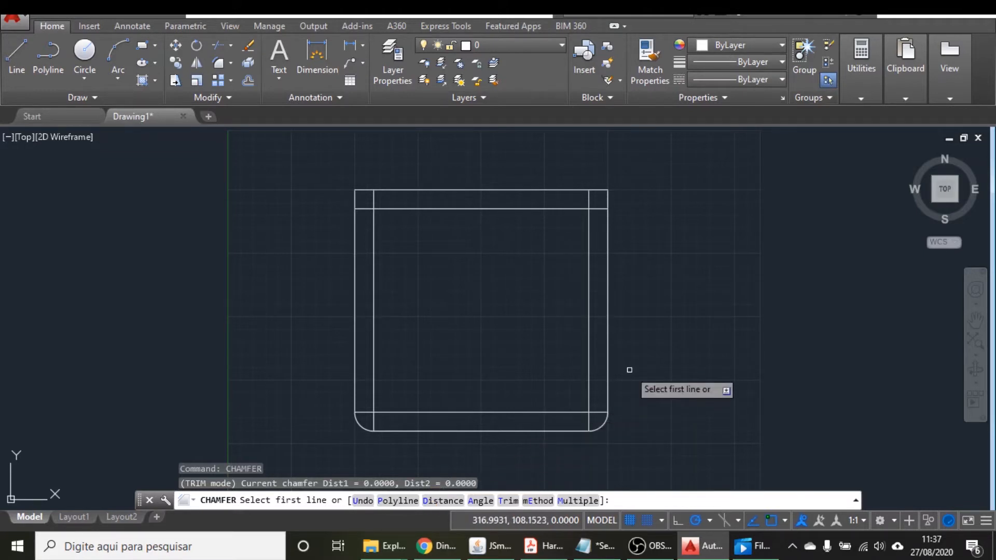
{"action": "type", "text": "d"}
{"action": "key", "text": "Return"}
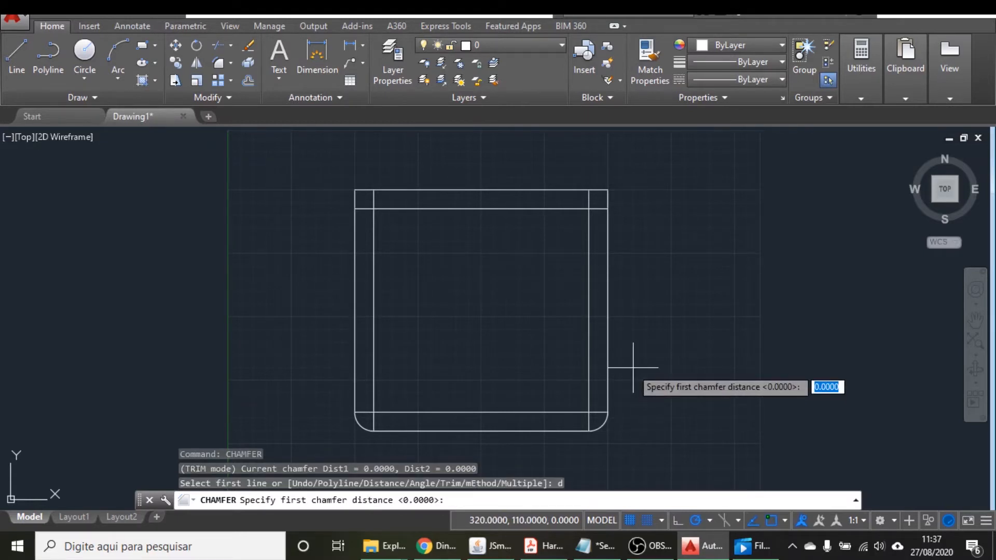
{"action": "type", "text": "15"}
{"action": "key", "text": "Return"}
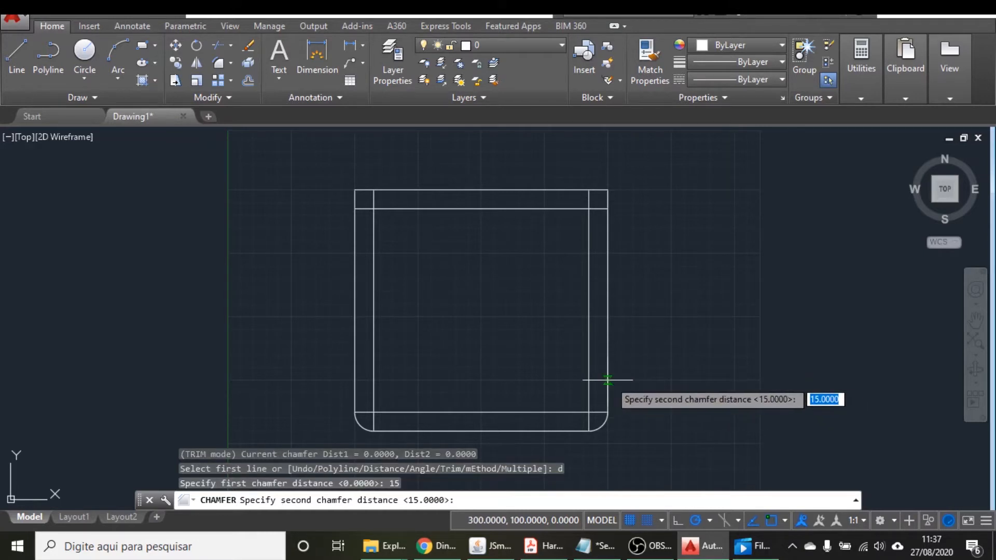
{"action": "type", "text": "15"}
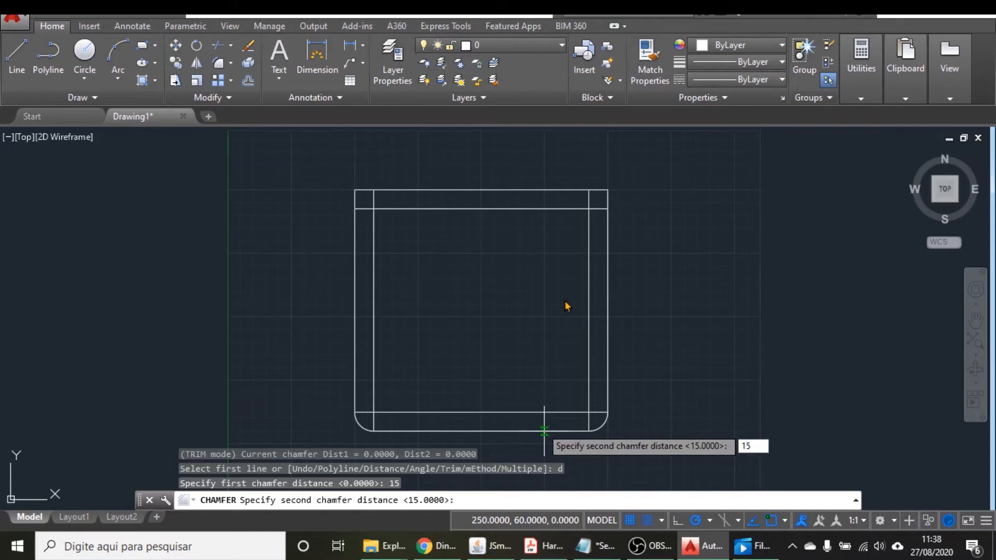
{"action": "key", "text": "Return"}
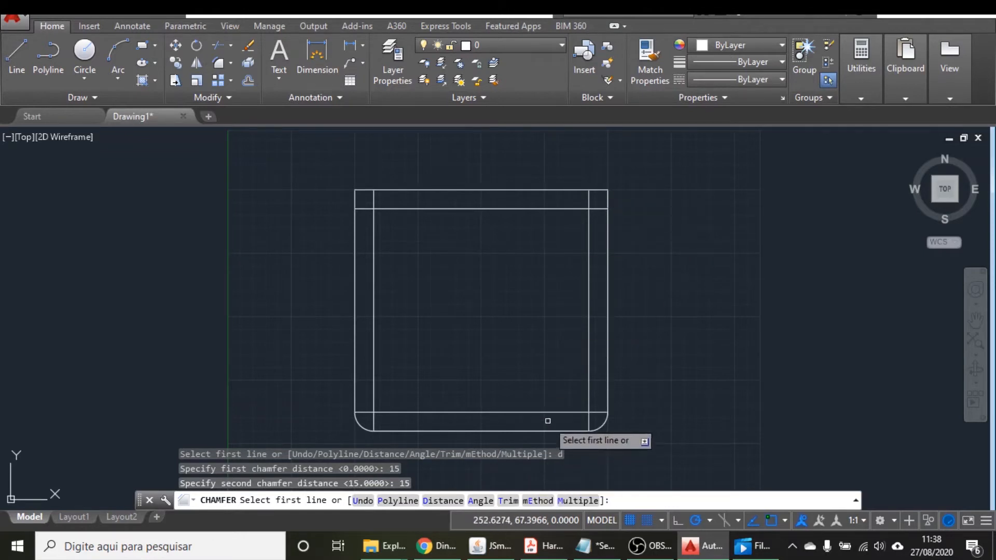
{"action": "left_click", "coordinate": [597, 189]}
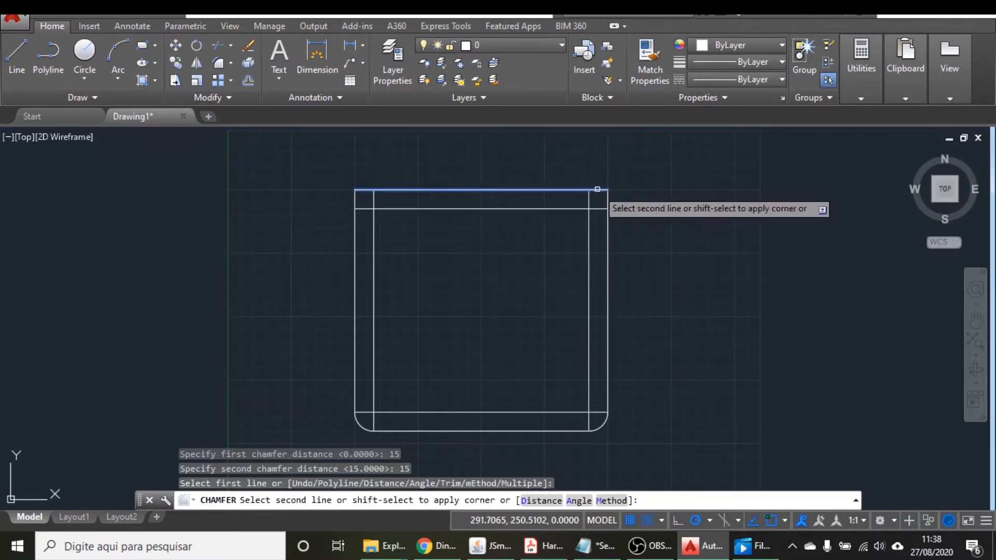
{"action": "left_click", "coordinate": [611, 218]}
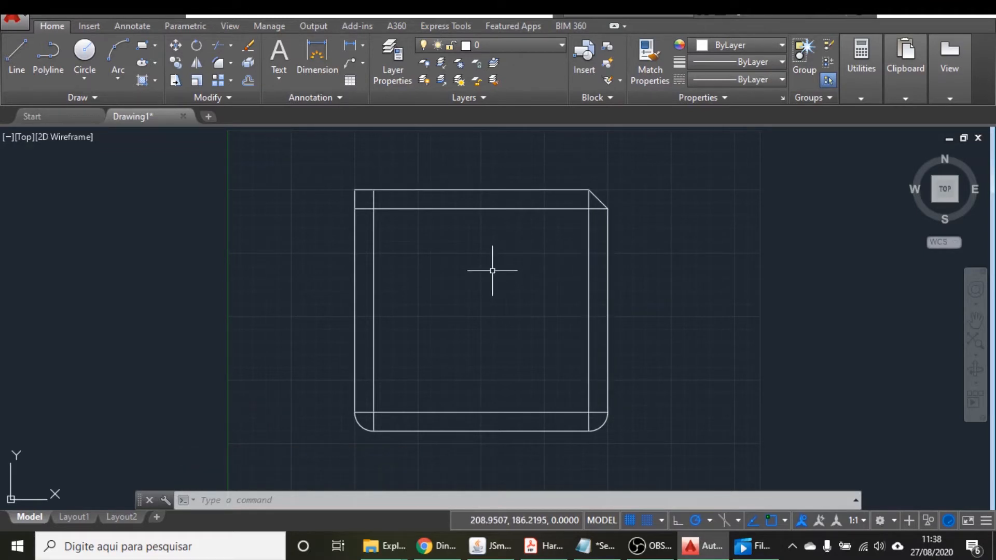
Chamfer the upper-left outer corner of the square with distances of 15 along the top edge and 30 along the left edge
{"action": "type", "text": "cha"}
{"action": "key", "text": "Return"}
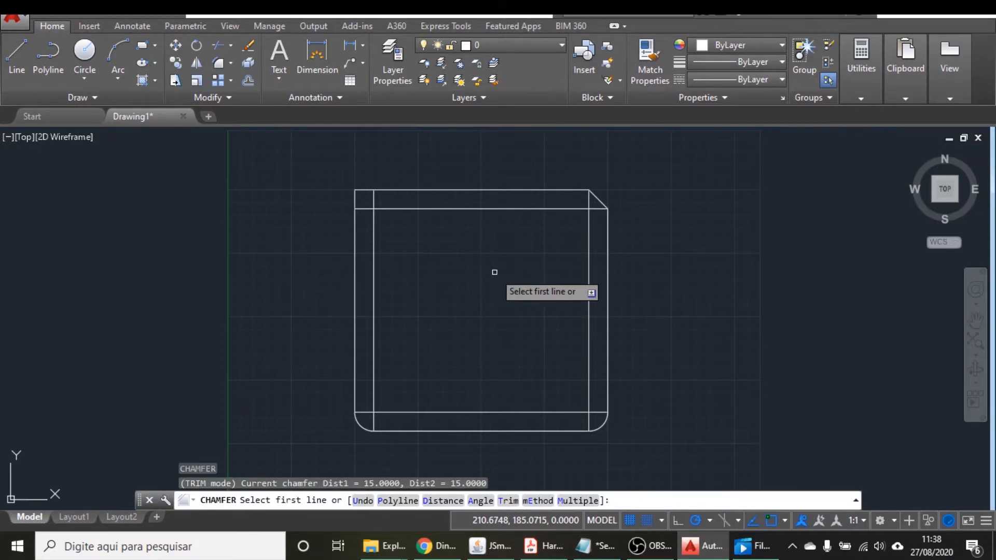
{"action": "type", "text": "d"}
{"action": "key", "text": "Return"}
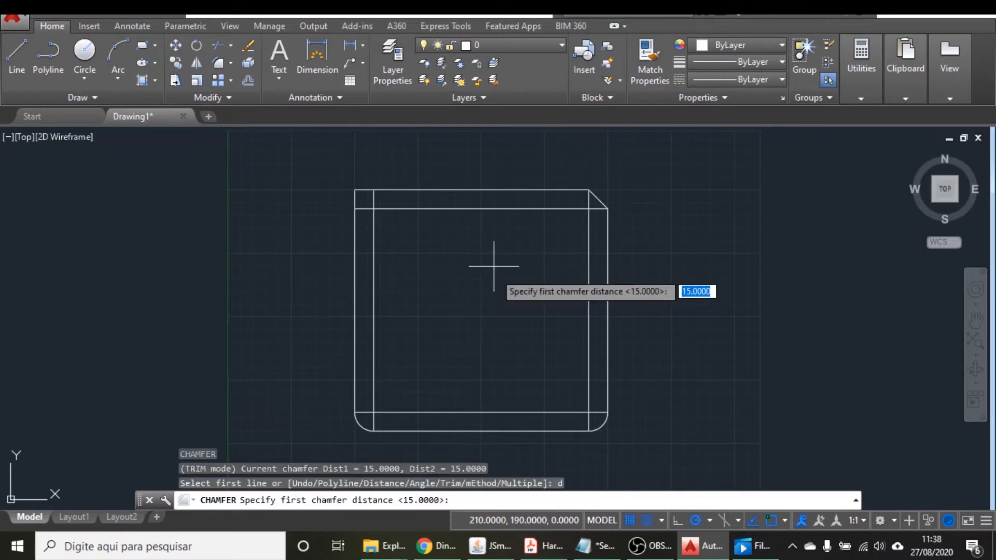
{"action": "type", "text": "15"}
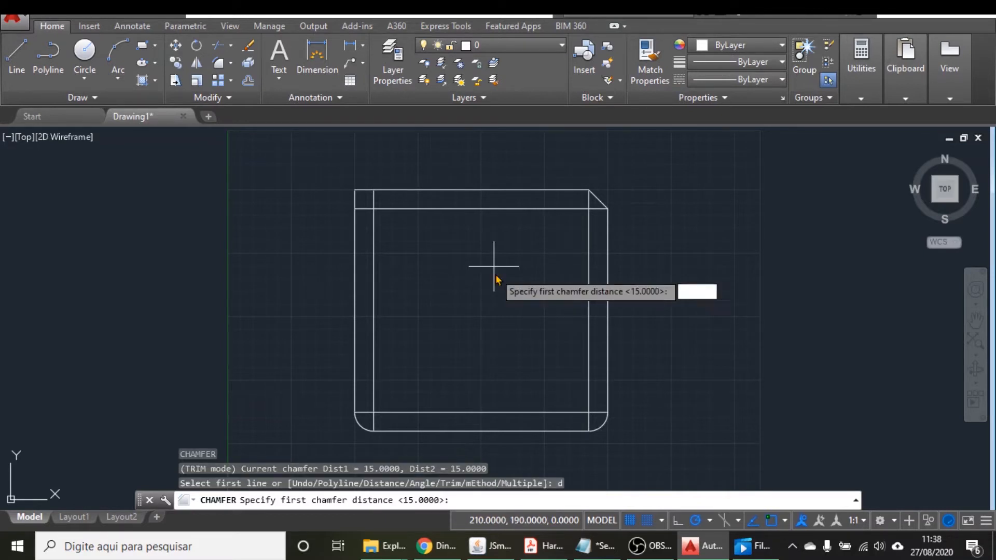
{"action": "key", "text": "Return"}
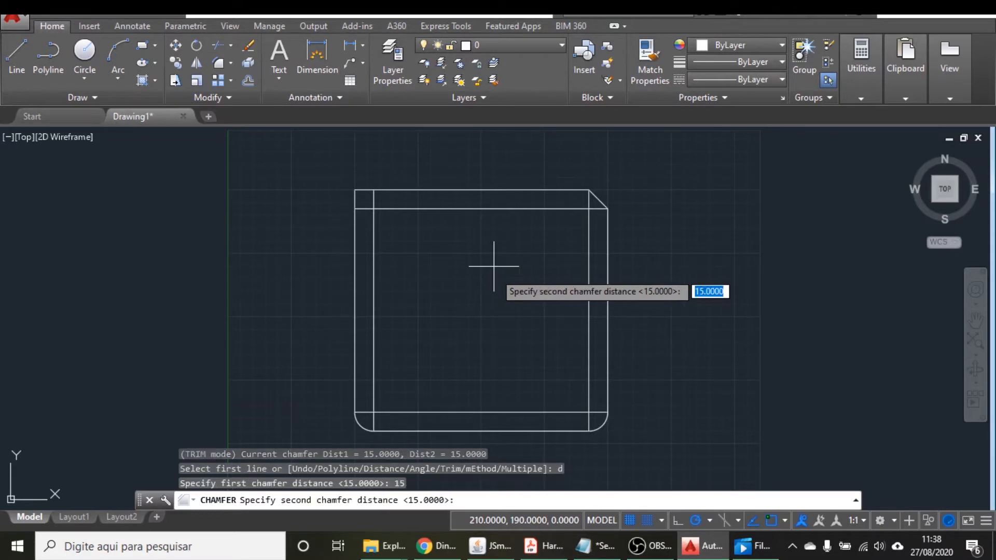
{"action": "type", "text": "30"}
{"action": "key", "text": "Return"}
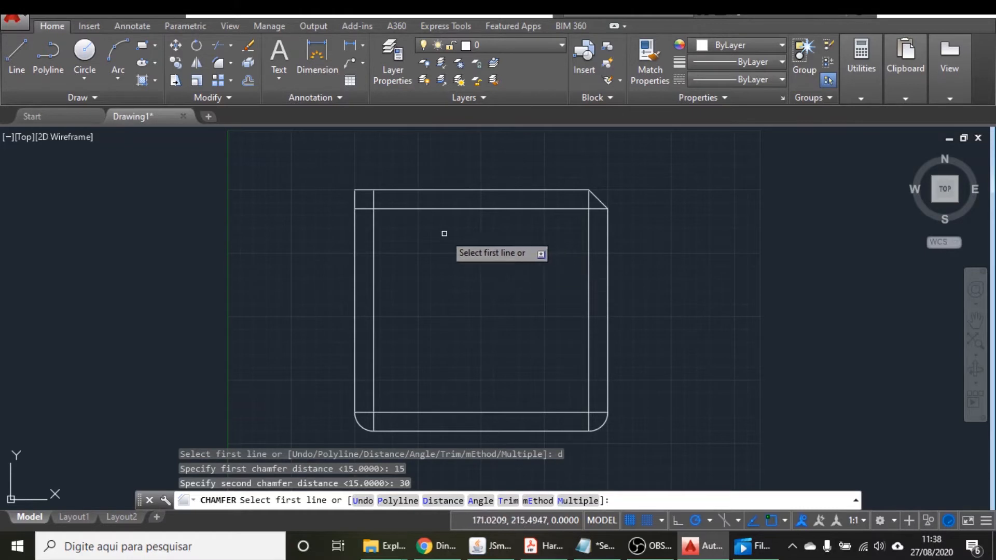
{"action": "left_click", "coordinate": [396, 190]}
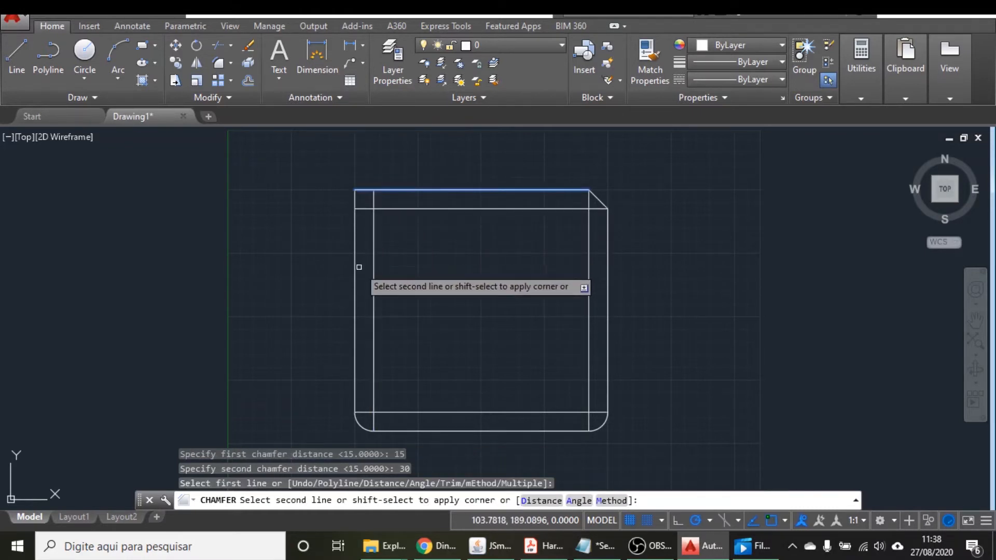
{"action": "left_click", "coordinate": [353, 272]}
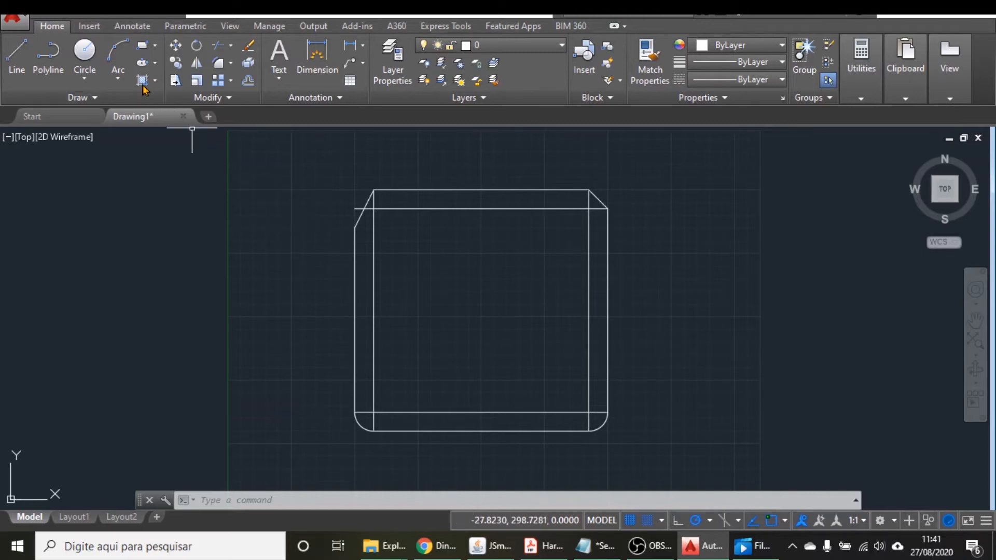
Draw a circle centred at 20,250 with a radius of about 28, to the upper left of the square
{"action": "left_click", "coordinate": [88, 55]}
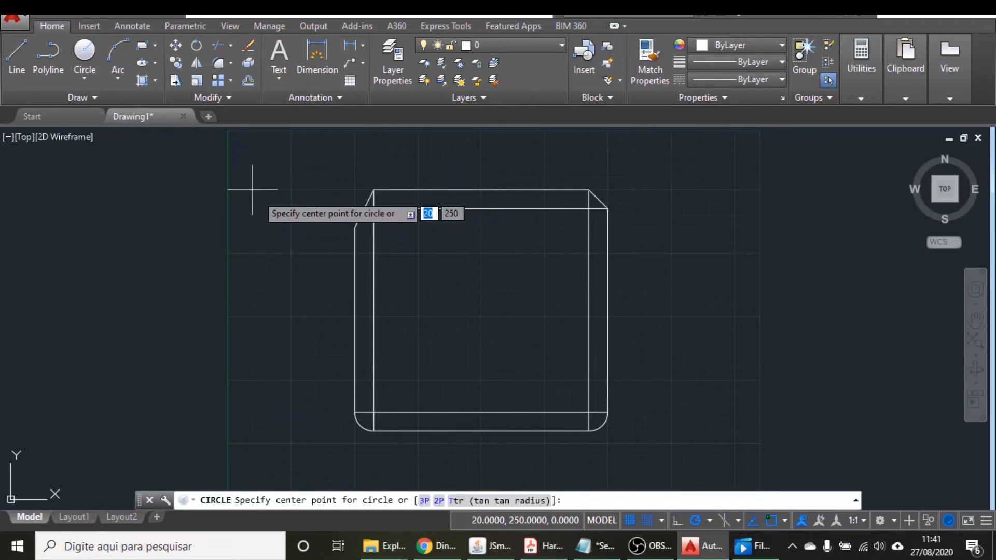
{"action": "left_click", "coordinate": [252, 190]}
{"action": "left_click", "coordinate": [278, 214]}
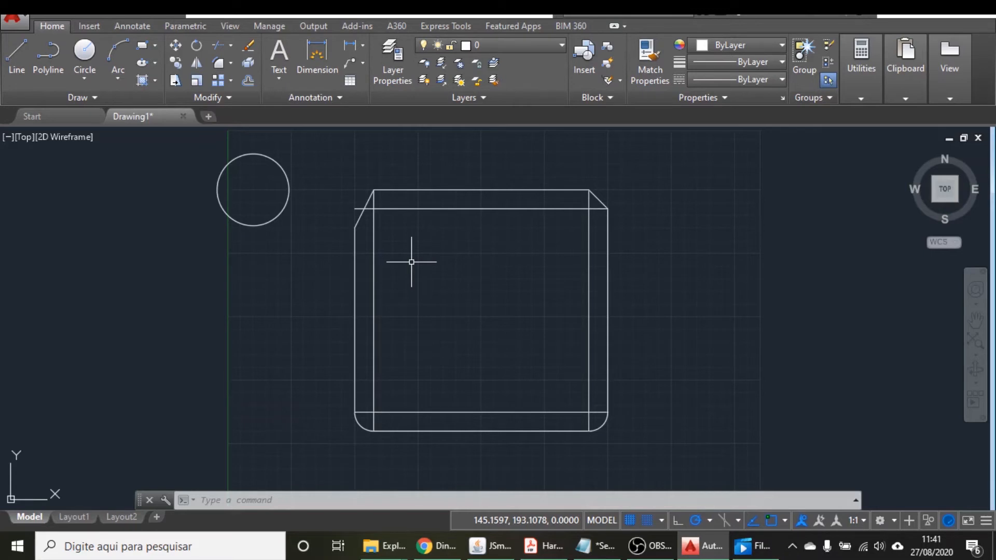
Extend the upper inner horizontal line leftward to the circle, using the circle as the boundary edge
{"action": "type", "text": "EXTEND"}
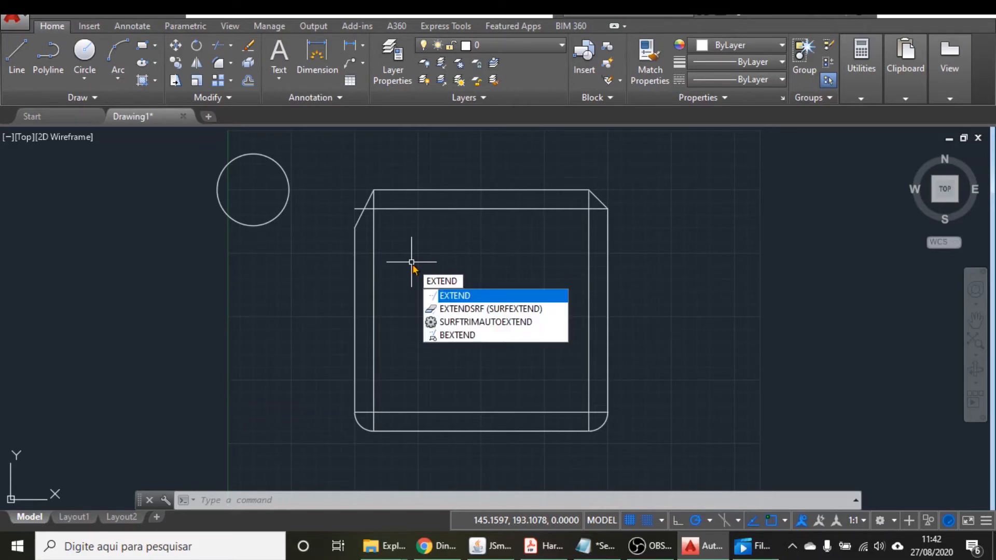
{"action": "key", "text": "Return"}
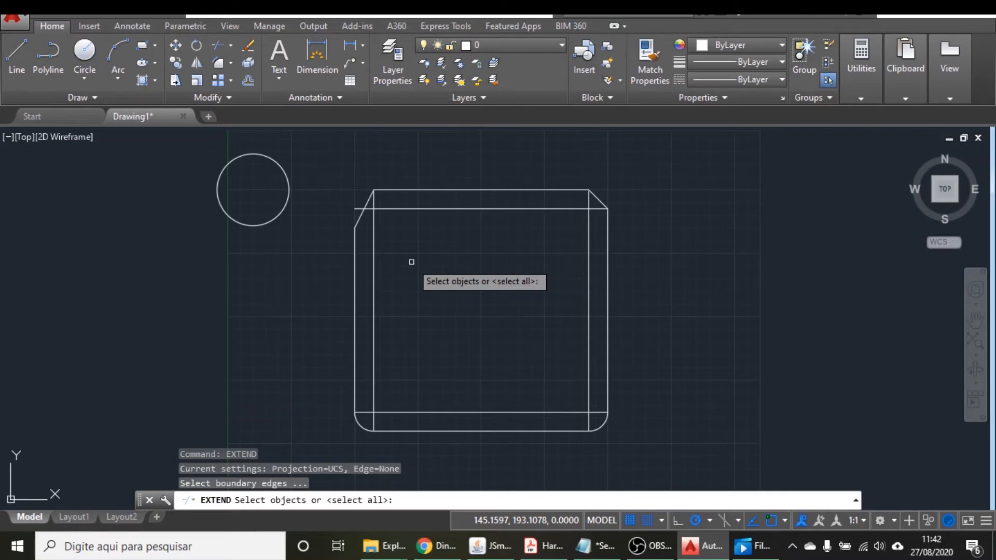
{"action": "left_click", "coordinate": [290, 203]}
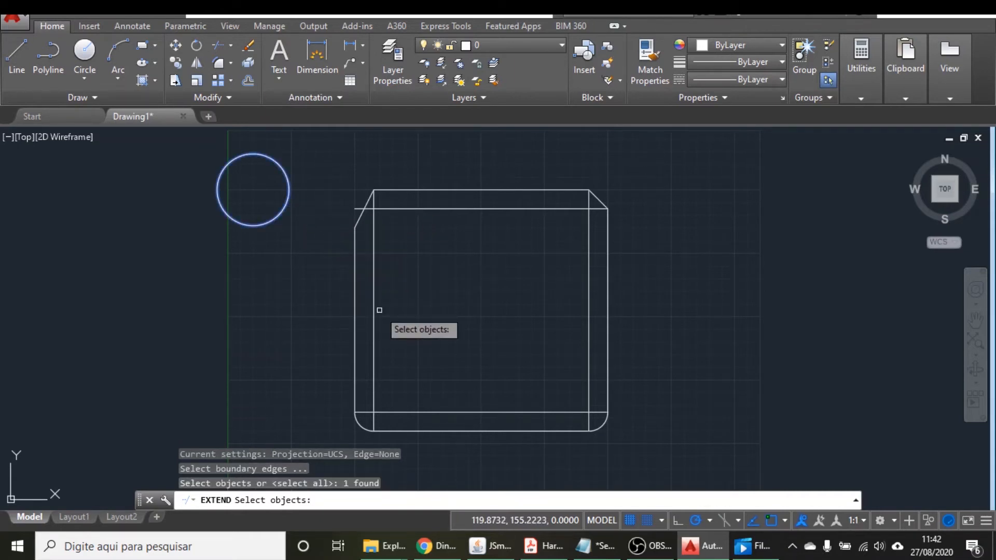
{"action": "key", "text": "Return"}
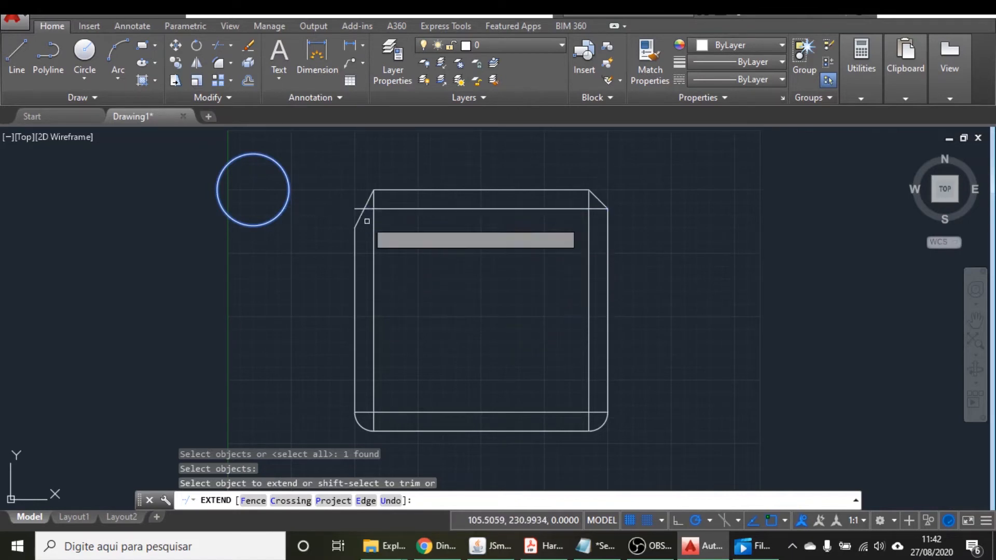
{"action": "left_click", "coordinate": [365, 208]}
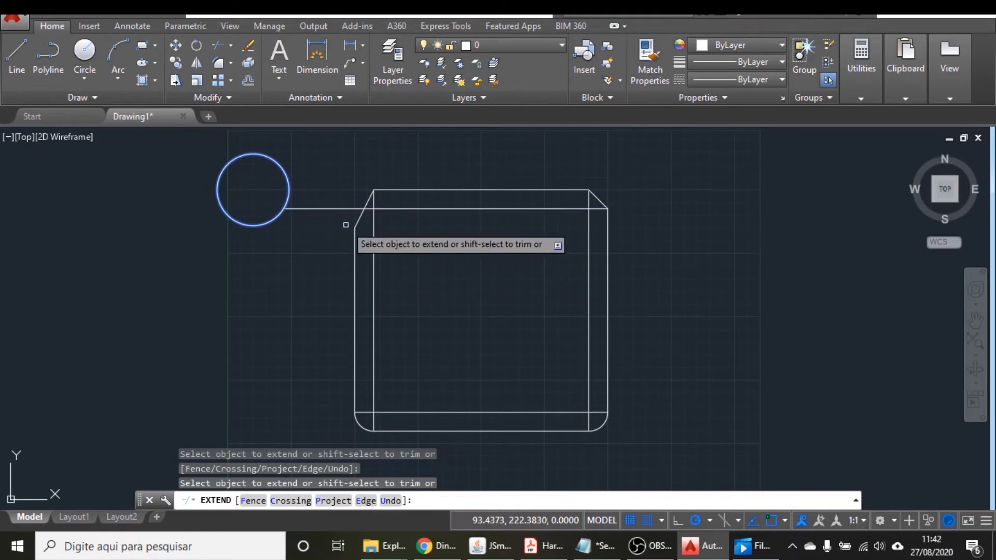
{"action": "key", "text": "Return"}
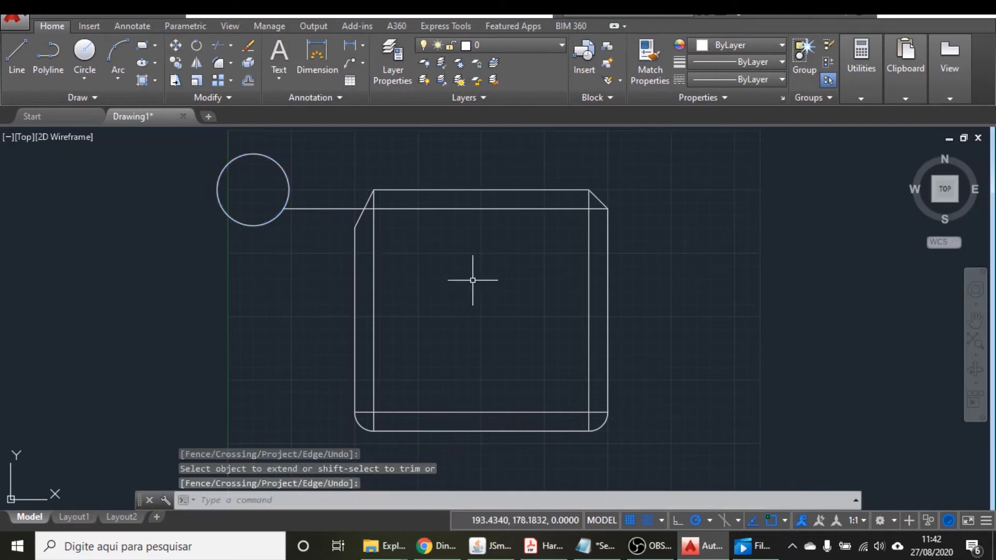
{"action": "left_click", "coordinate": [450, 209]}
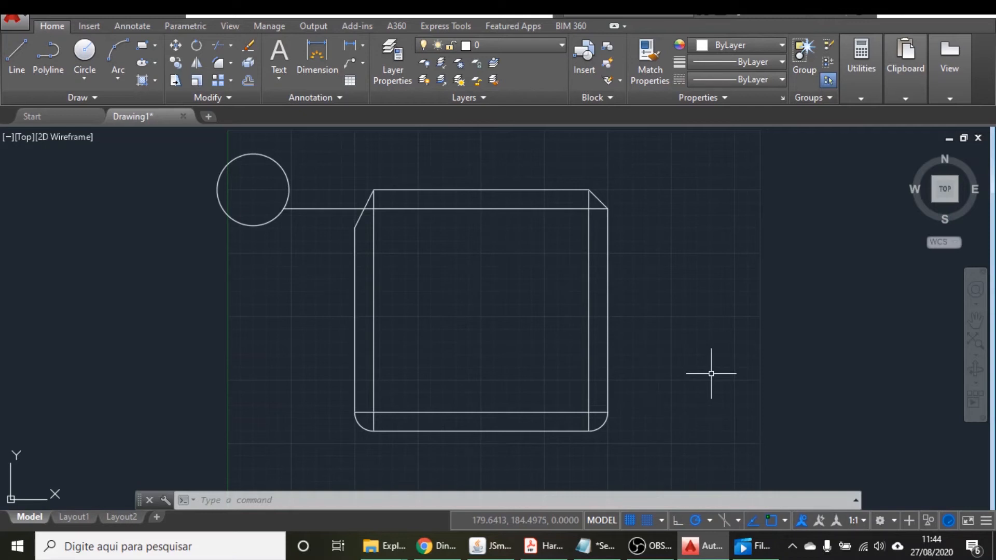
Show the object properties with the DDMODIFY command and enlarge the palette in width and height
{"action": "type", "text": "DDMOd"}
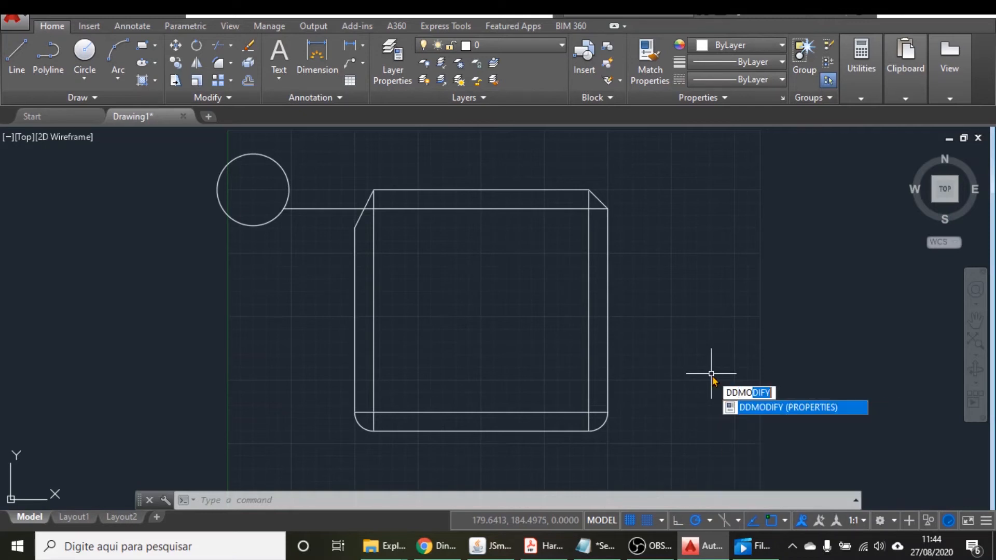
{"action": "key", "text": "BackSpace"}
{"action": "type", "text": "DIFY"}
{"action": "key", "text": "Return"}
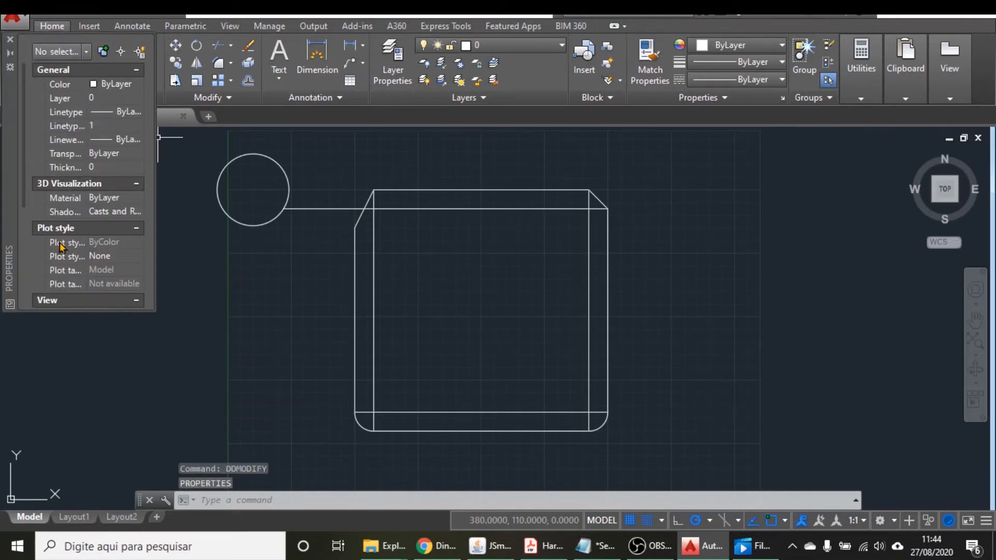
{"action": "left_click_drag", "start_coordinate": [156, 275], "coordinate": [181, 273]}
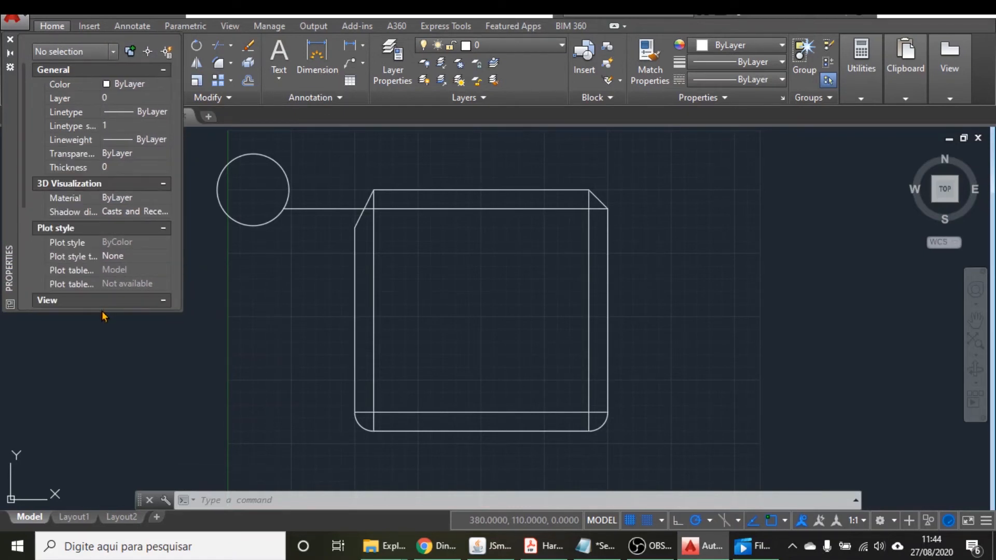
{"action": "left_click_drag", "start_coordinate": [96, 311], "coordinate": [99, 459]}
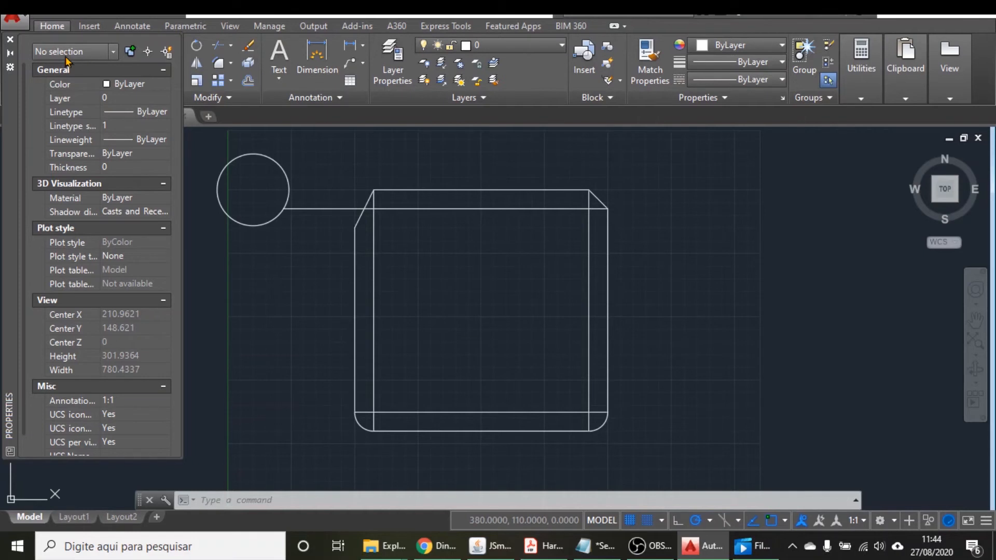
Move the circle by setting its Center X to 30 and its Center Y to 100 in its properties
{"action": "left_click", "coordinate": [261, 156]}
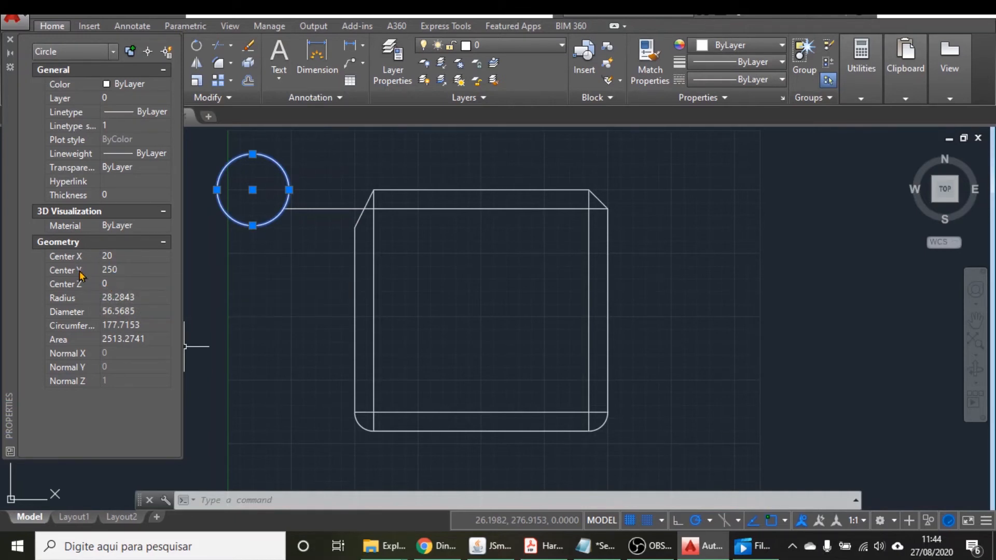
{"action": "left_click", "coordinate": [123, 257]}
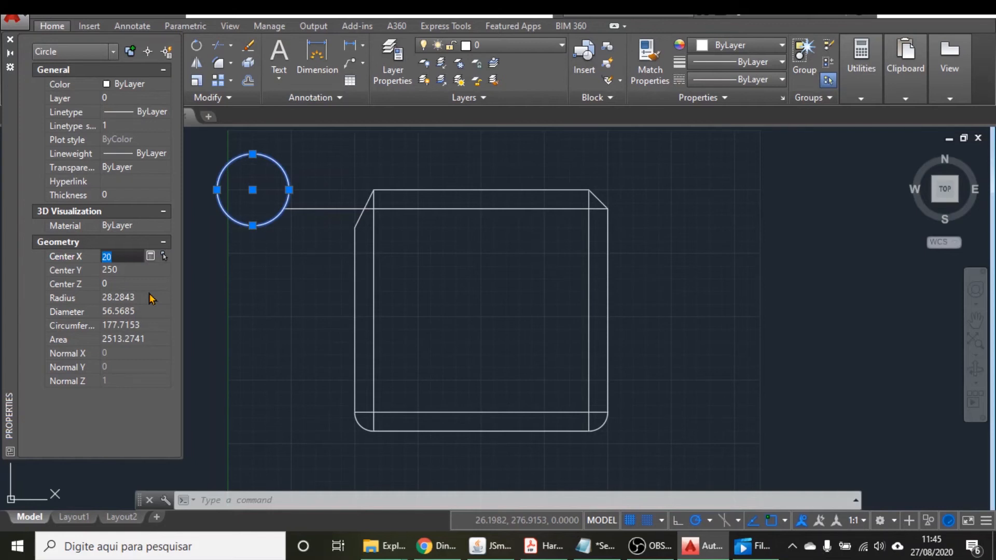
{"action": "type", "text": "30"}
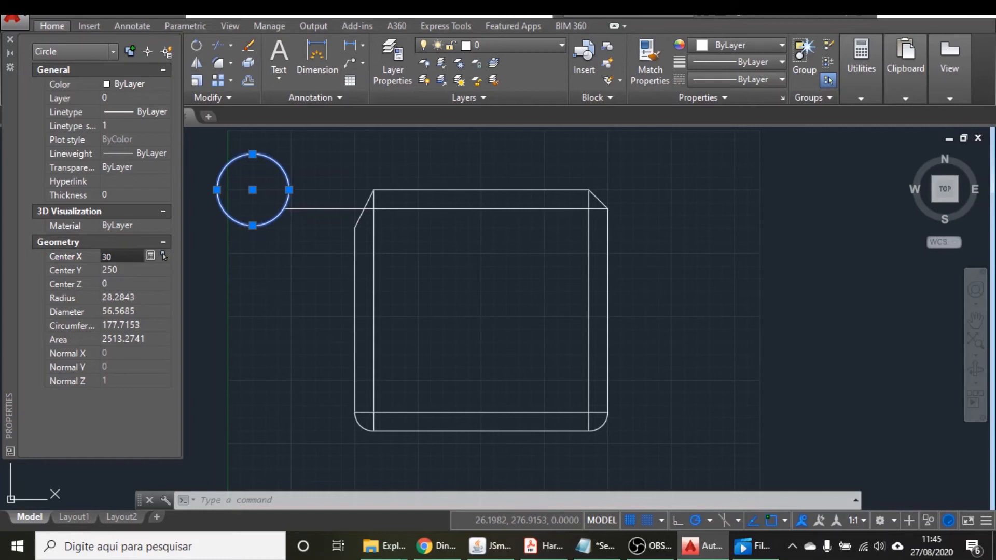
{"action": "key", "text": "Tab"}
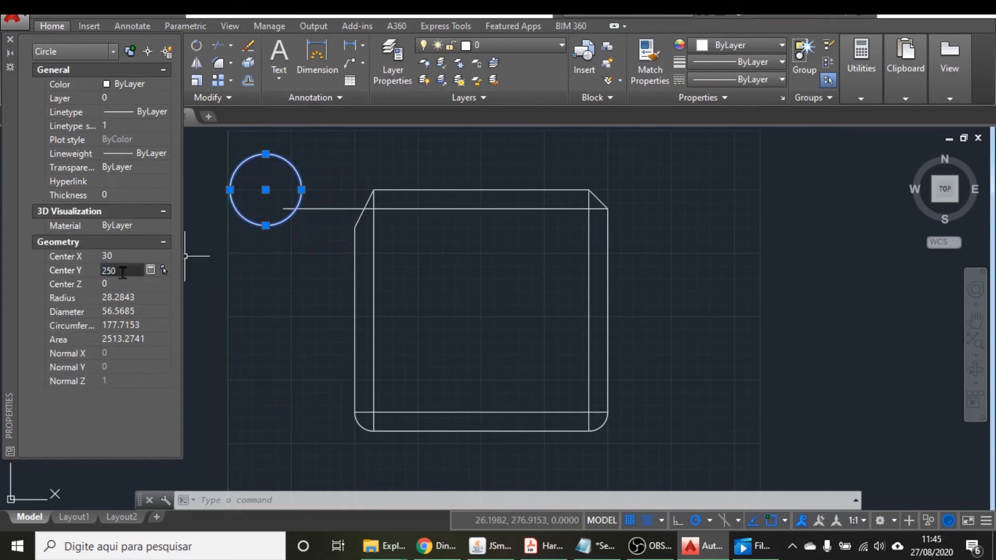
{"action": "left_click_drag", "start_coordinate": [123, 270], "coordinate": [99, 271]}
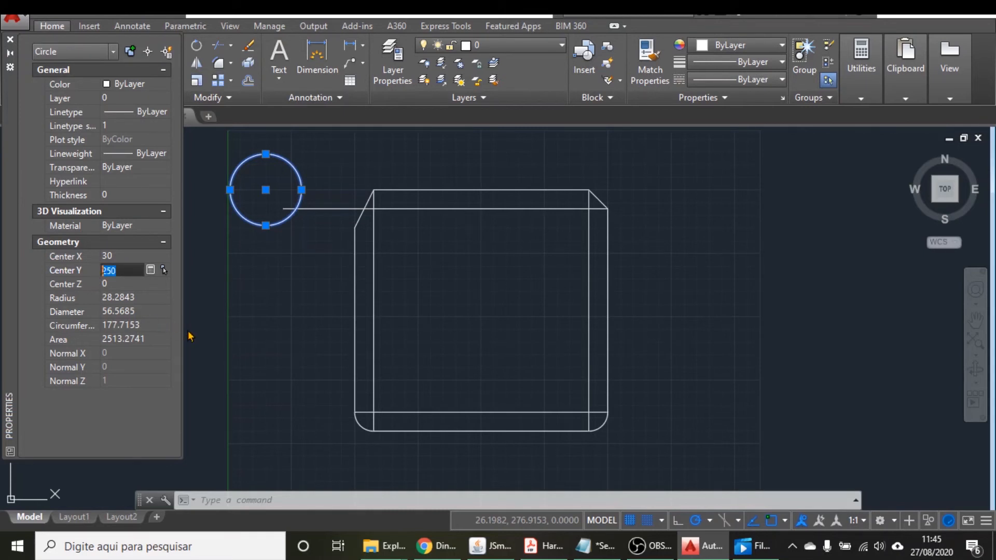
{"action": "type", "text": "100"}
{"action": "key", "text": "Return"}
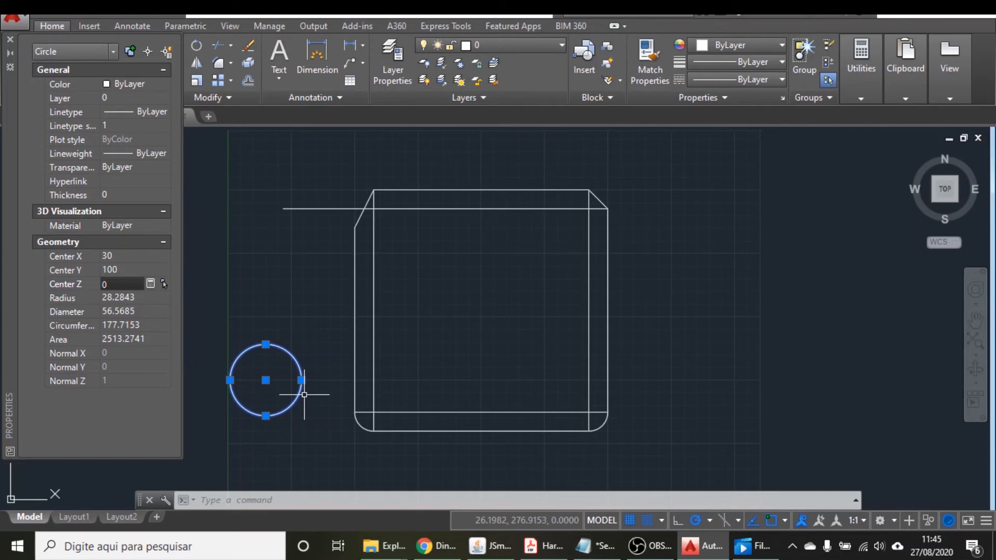
Set the circle's radius to 50
{"action": "left_click", "coordinate": [141, 298]}
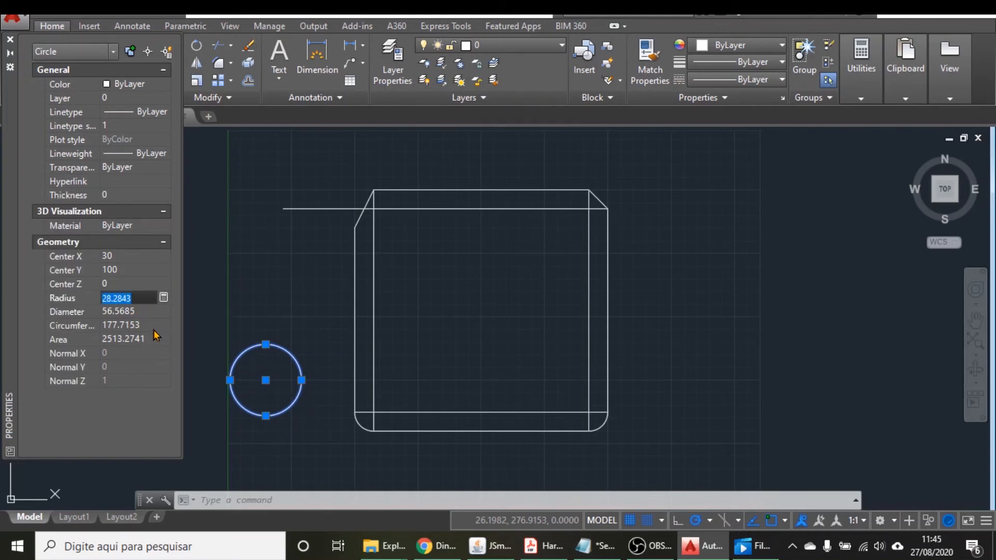
{"action": "type", "text": "50"}
{"action": "key", "text": "Tab"}
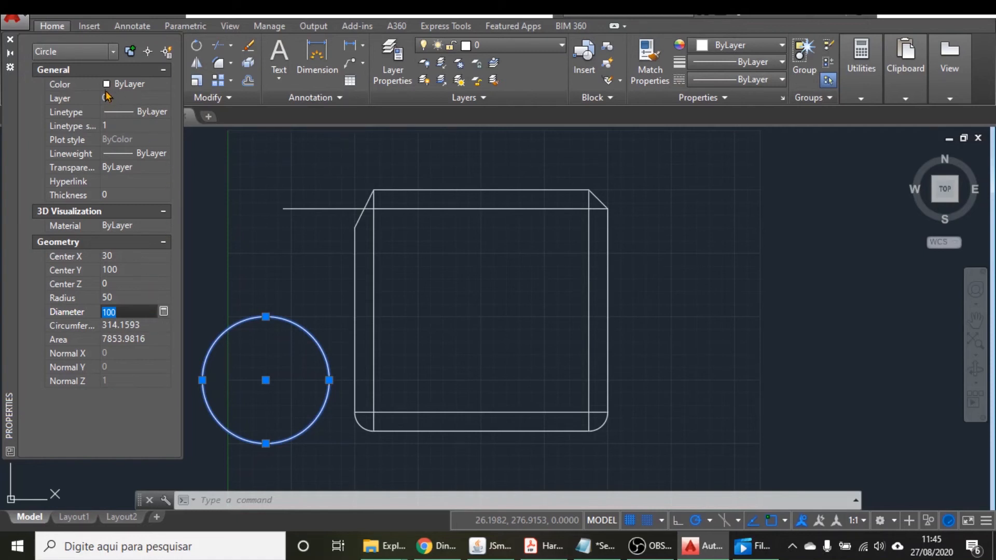
{"action": "left_click", "coordinate": [136, 98]}
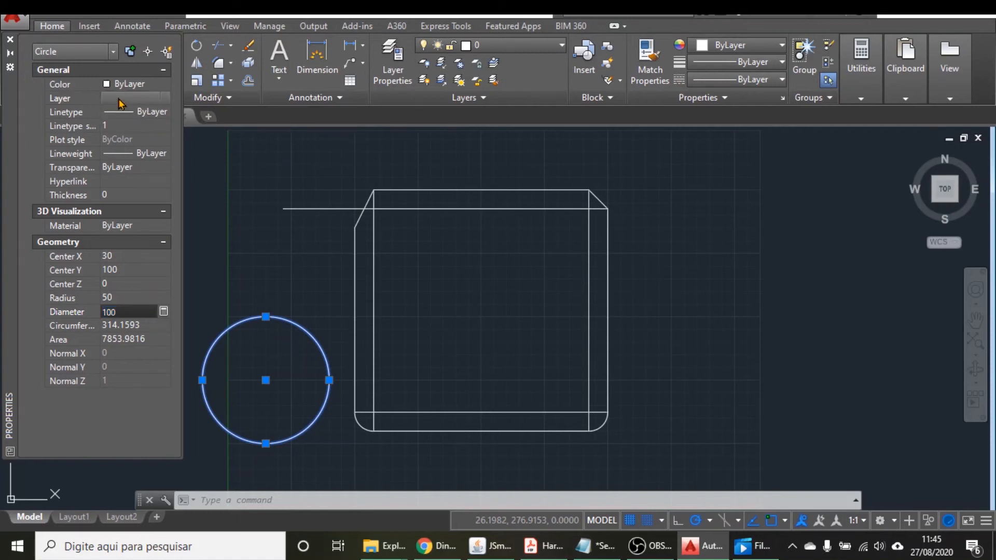
{"action": "left_click", "coordinate": [165, 98]}
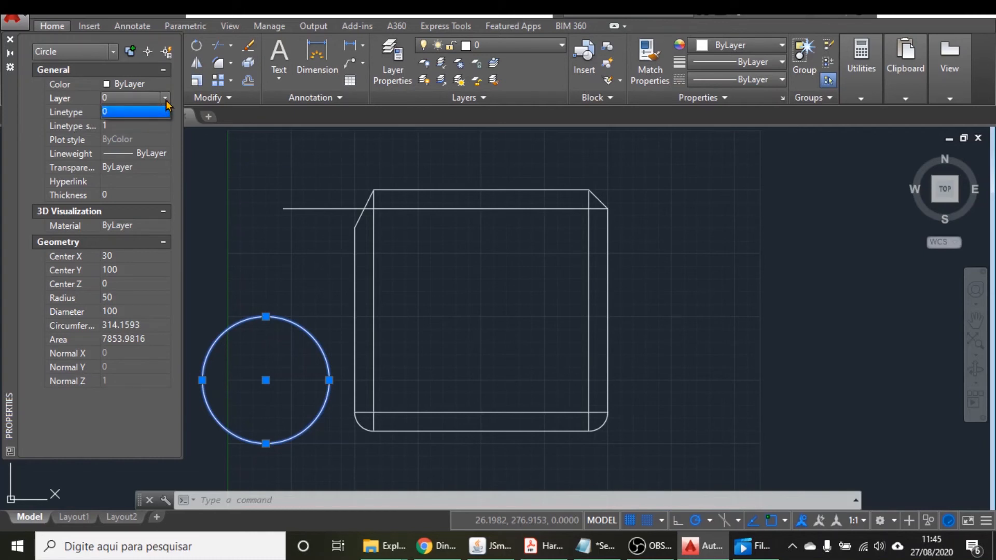
{"action": "left_click", "coordinate": [166, 102]}
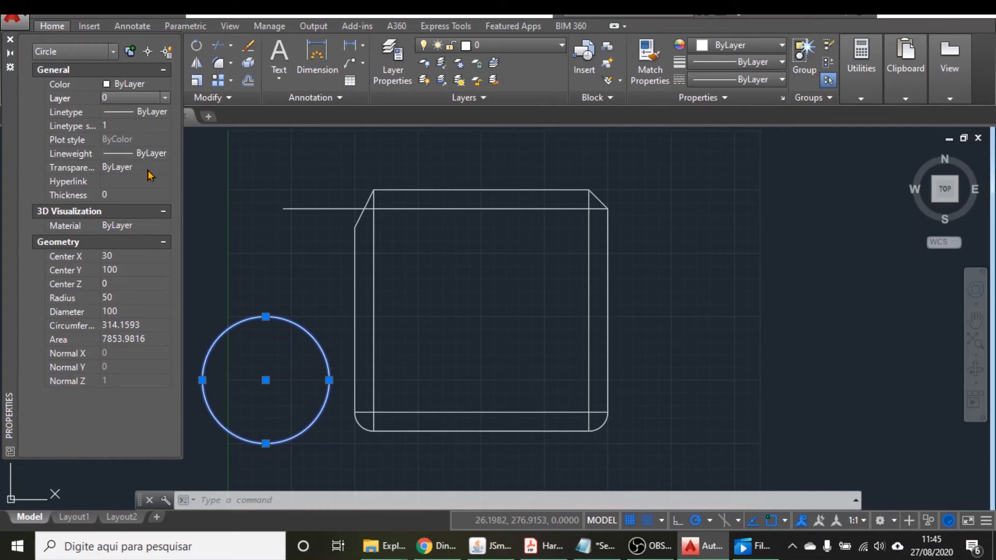
Change the circle's color to Blue and clear the selection
{"action": "left_click", "coordinate": [145, 84]}
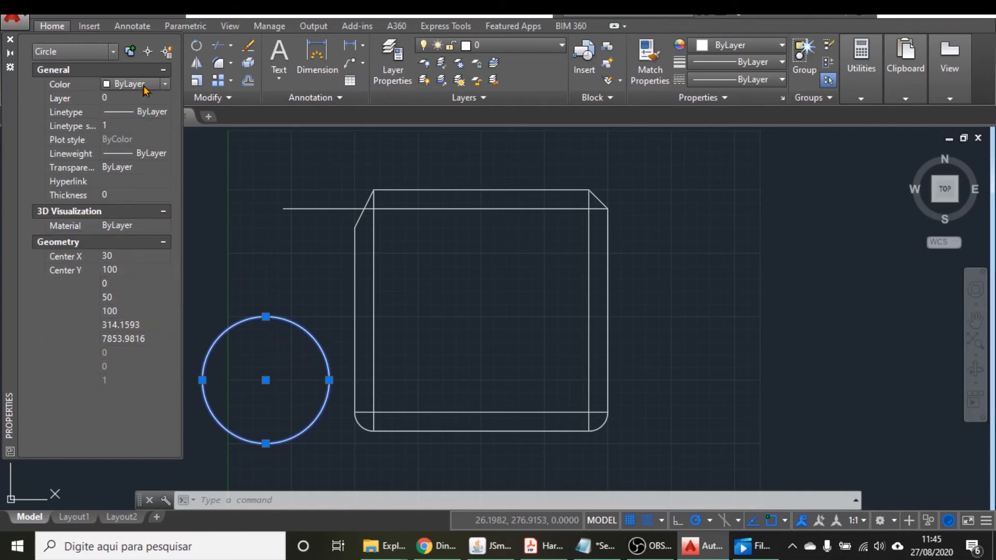
{"action": "left_click", "coordinate": [164, 85]}
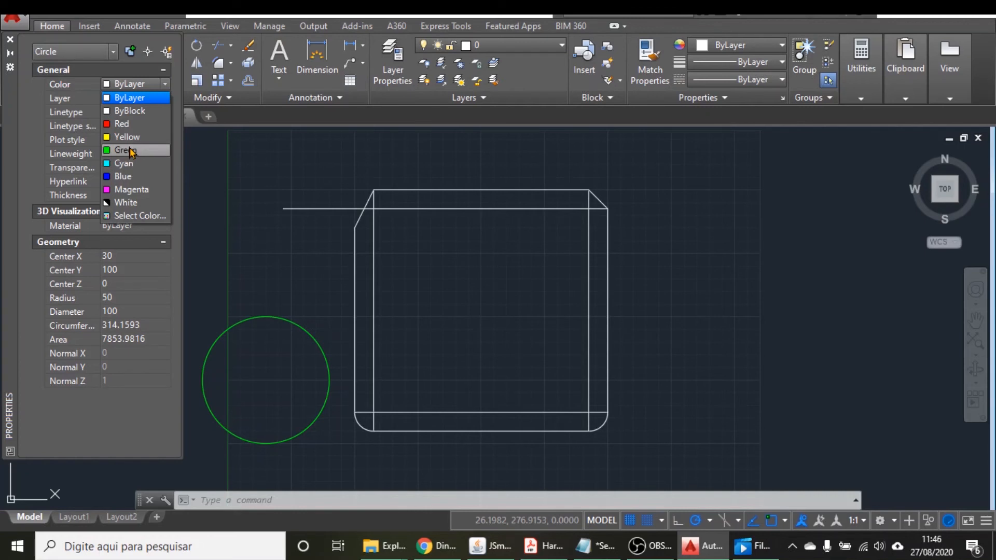
{"action": "left_click", "coordinate": [137, 181]}
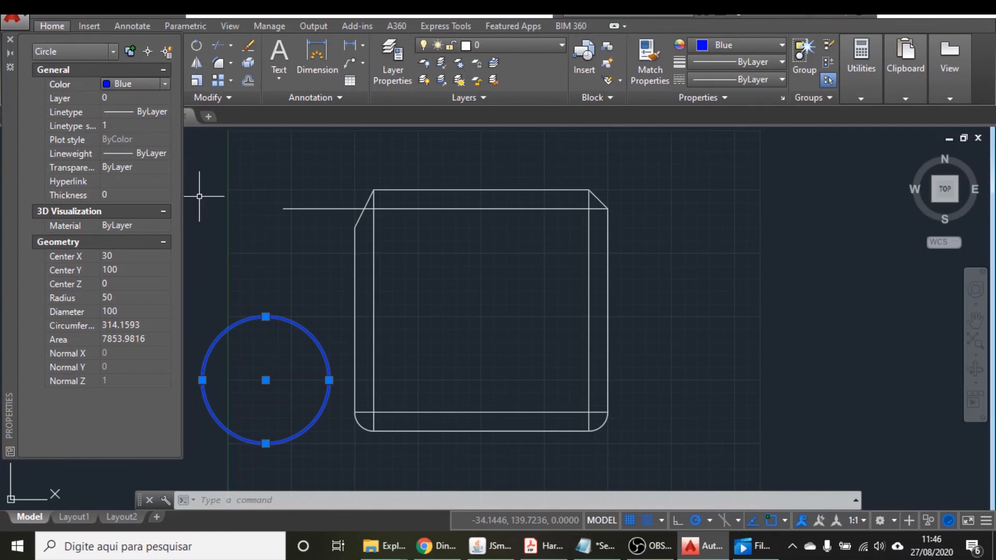
{"action": "key", "text": "Escape"}
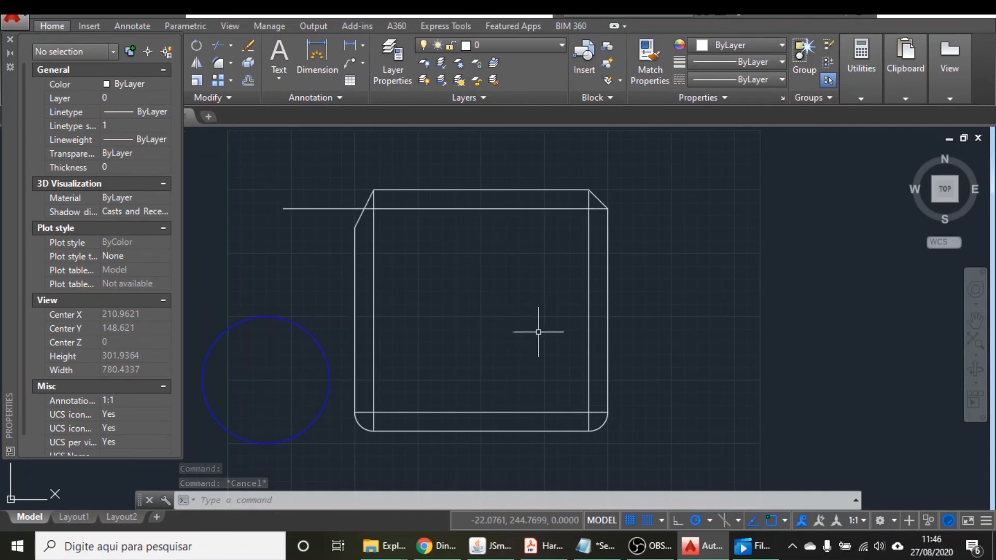
Set the End Y of the extended horizontal line near the square's upper edge to 300 in its properties
{"action": "left_click", "coordinate": [501, 208]}
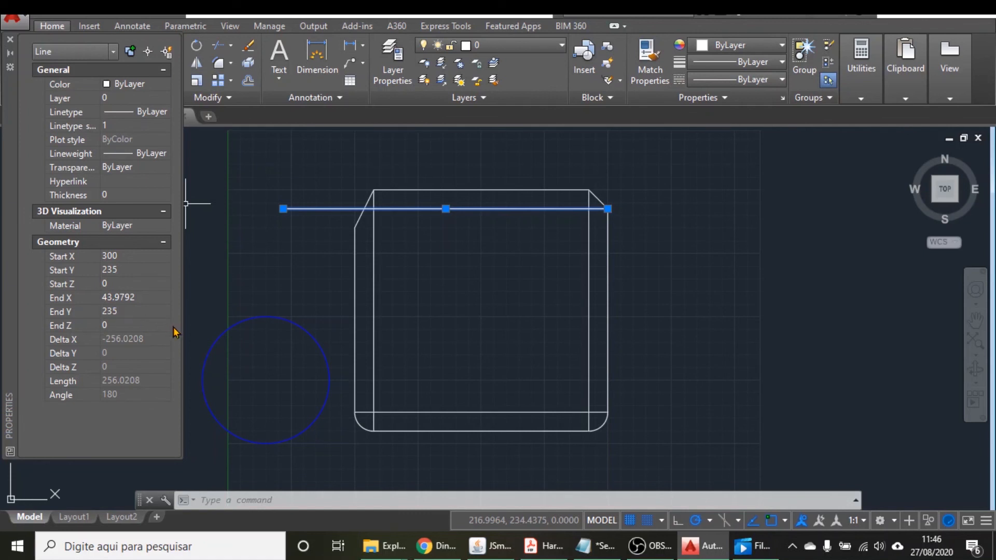
{"action": "left_click", "coordinate": [129, 317]}
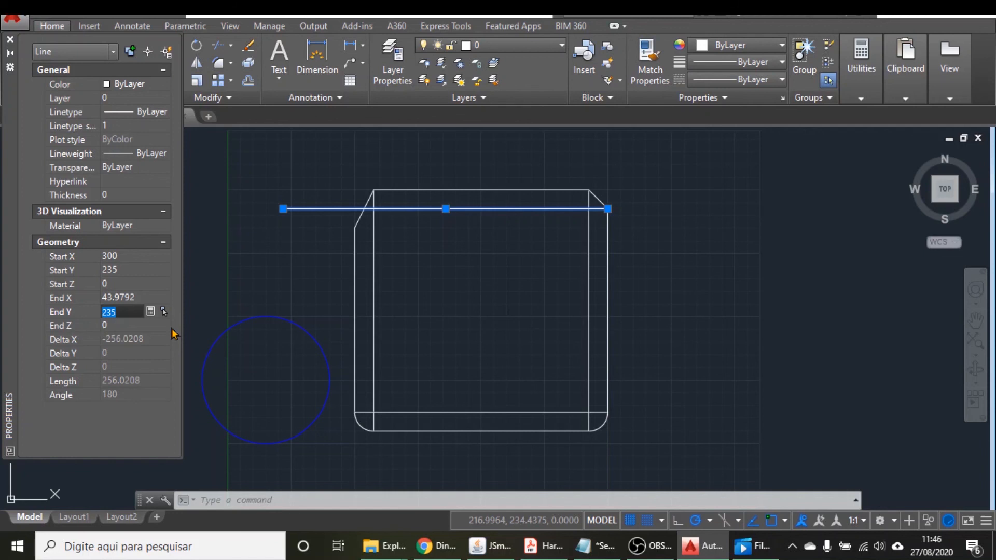
{"action": "type", "text": "300"}
{"action": "key", "text": "Tab"}
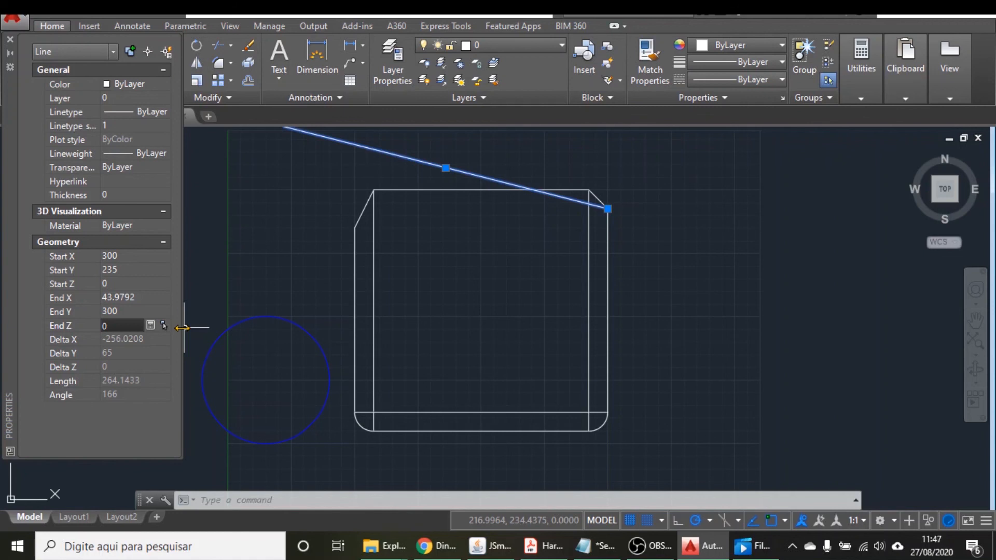
Change the selected line's color to Yellow in its properties
{"action": "left_click", "coordinate": [138, 384]}
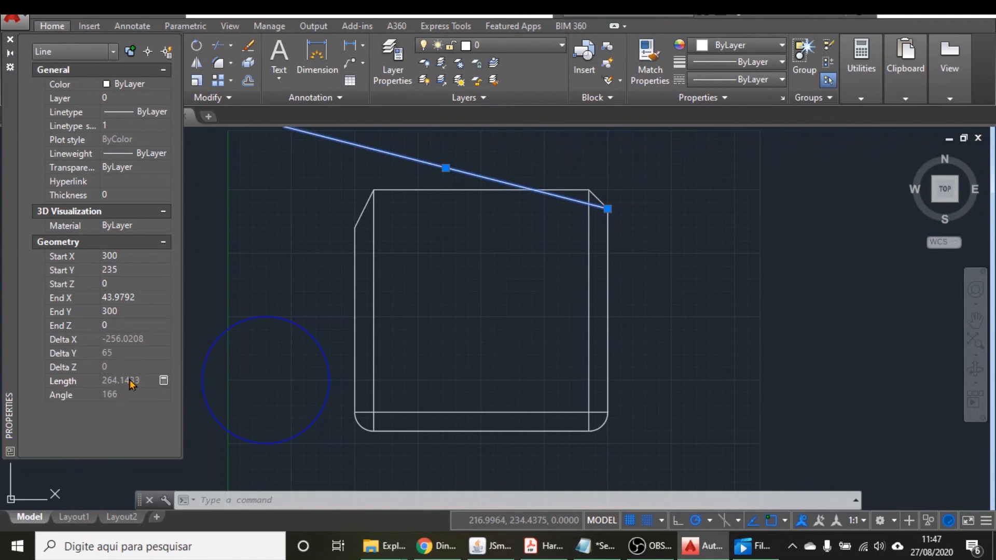
{"action": "left_click", "coordinate": [119, 352]}
{"action": "left_click", "coordinate": [150, 86]}
{"action": "left_click", "coordinate": [165, 84]}
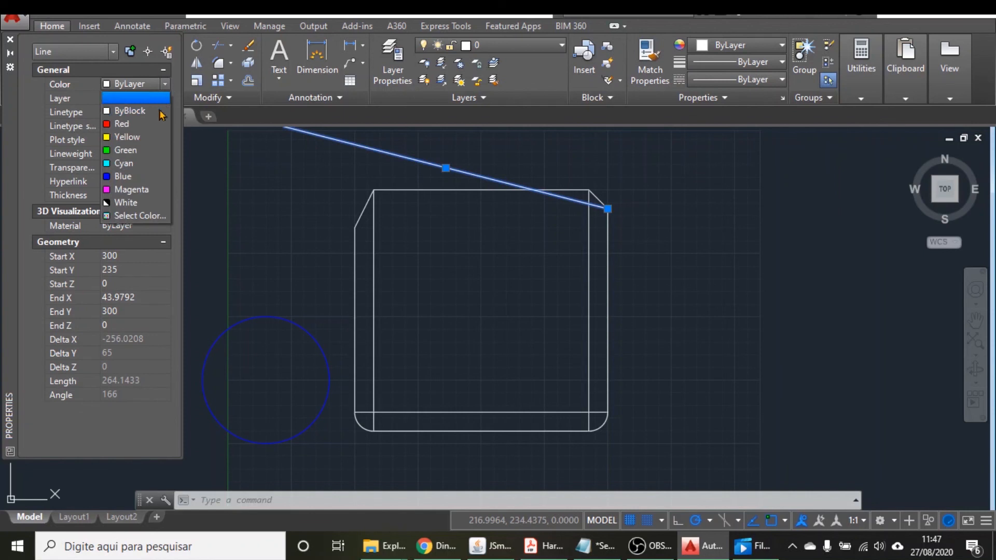
{"action": "left_click", "coordinate": [133, 137]}
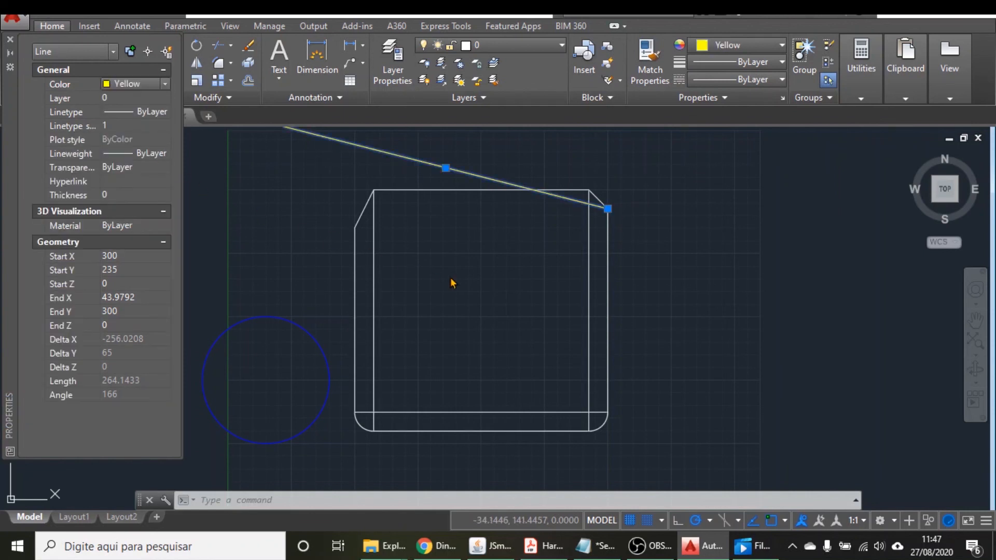